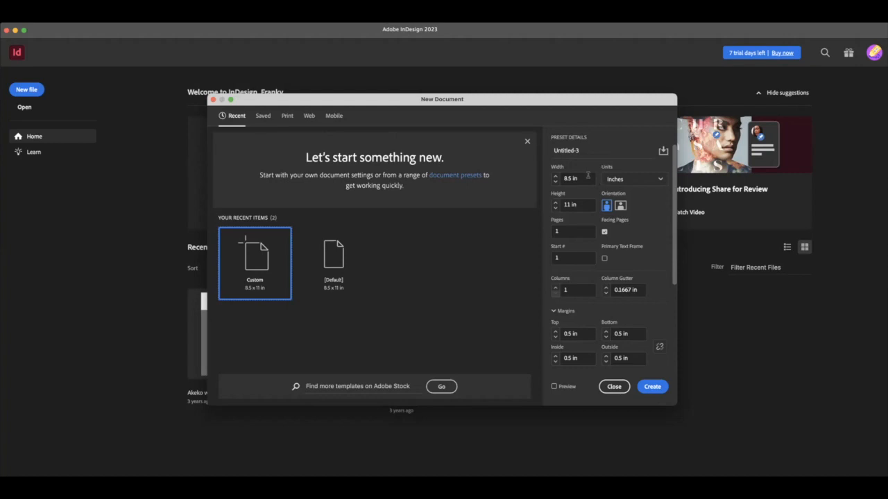
# - Try the landscape orientation for the new document, and return it to portrait
pyautogui.scroll(-2, 587, 178)
pyautogui.scroll(2, 584, 192)
pyautogui.click(620, 206)
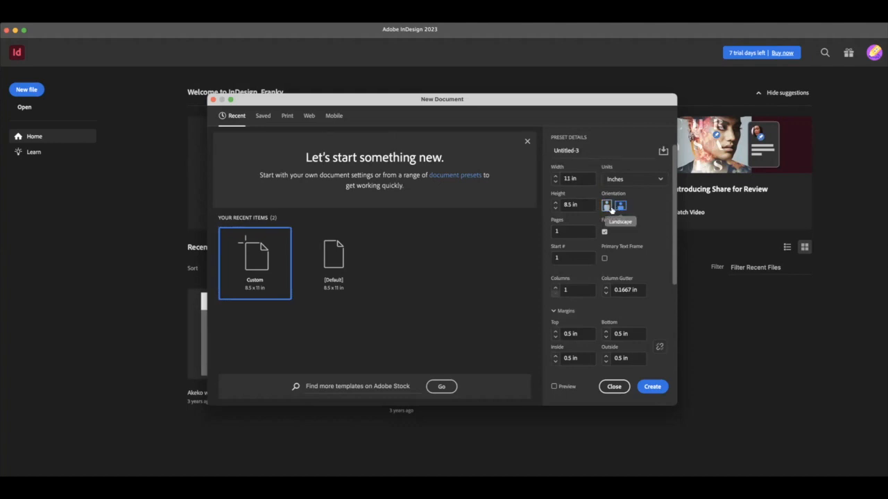
pyautogui.click(606, 206)
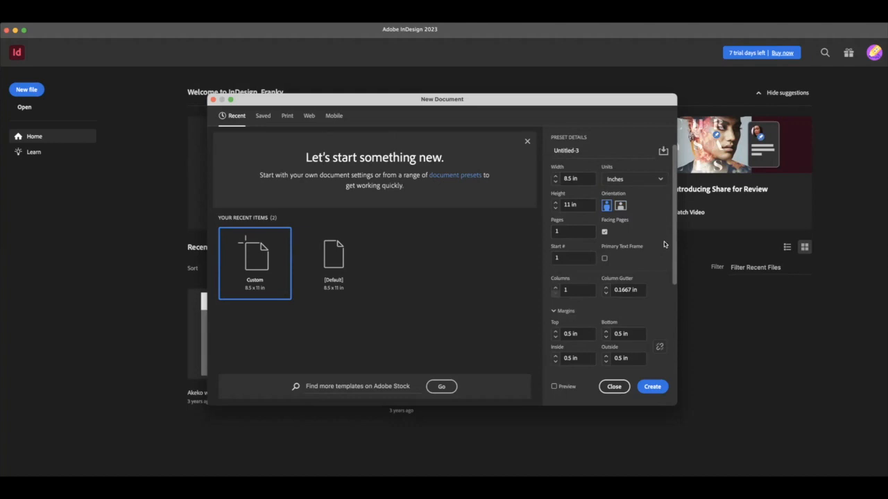
# - Try picas as the new document's measurement units, and set them back to inches
pyautogui.click(632, 180)
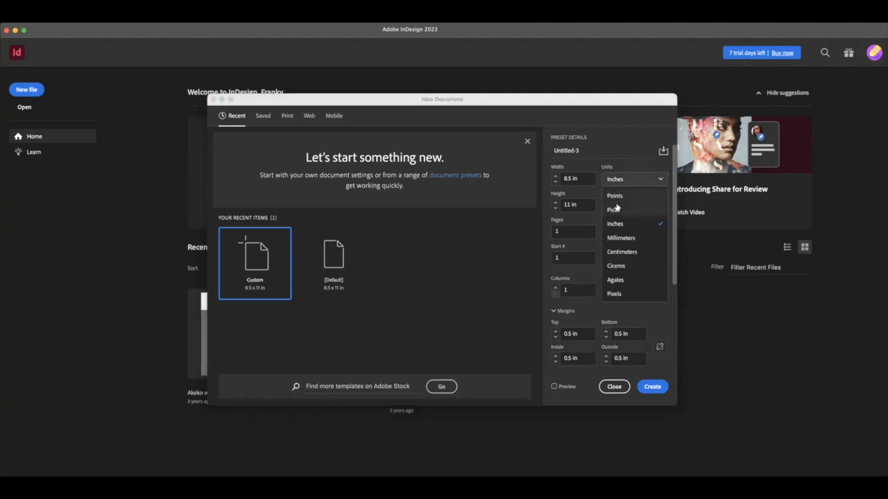
pyautogui.click(613, 209)
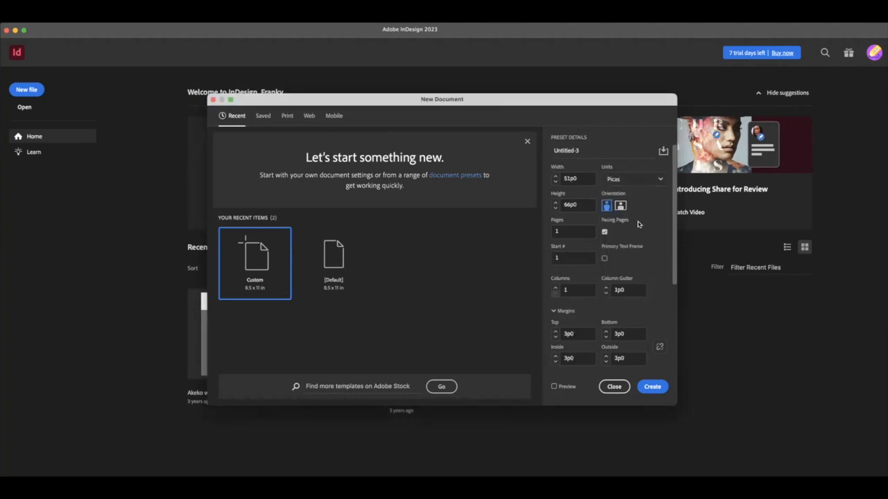
pyautogui.click(646, 181)
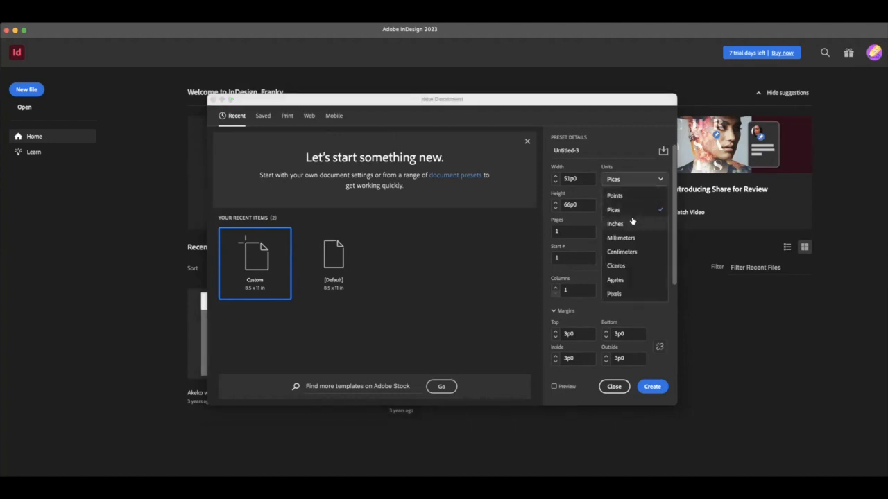
pyautogui.click(615, 224)
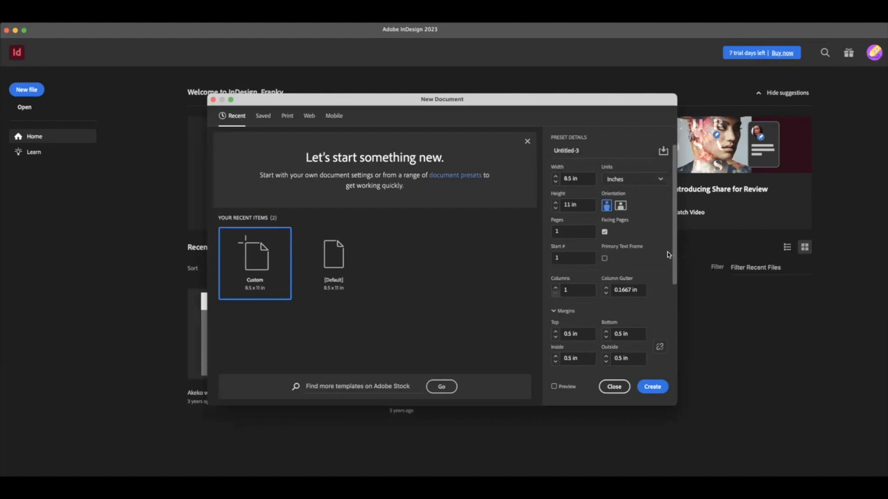
# - Create the 8.5 x 11 in facing-pages document with one column, 0.5 in margins and no bleed or slug
pyautogui.scroll(-1, 643, 242)
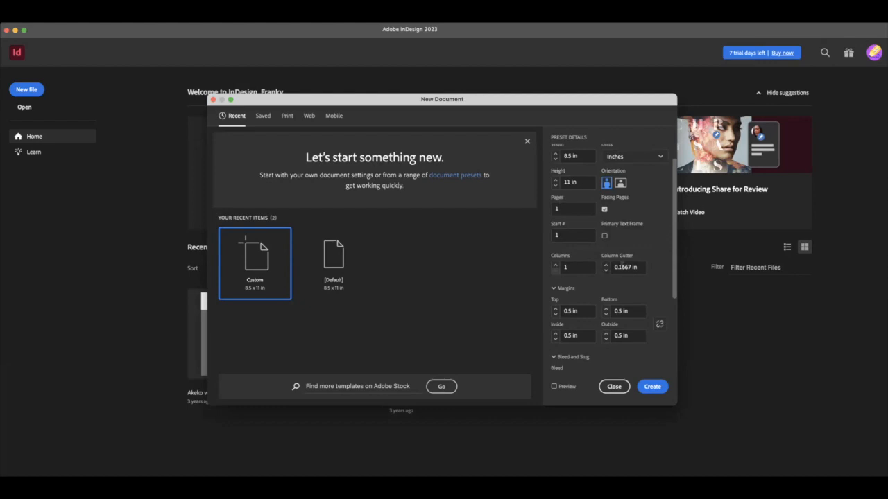
pyautogui.scroll(-1, 634, 247)
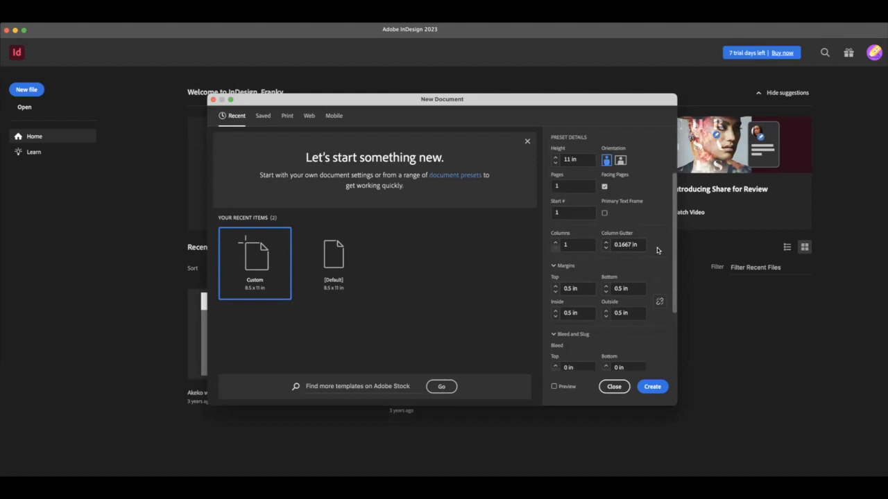
pyautogui.scroll(-2, 659, 254)
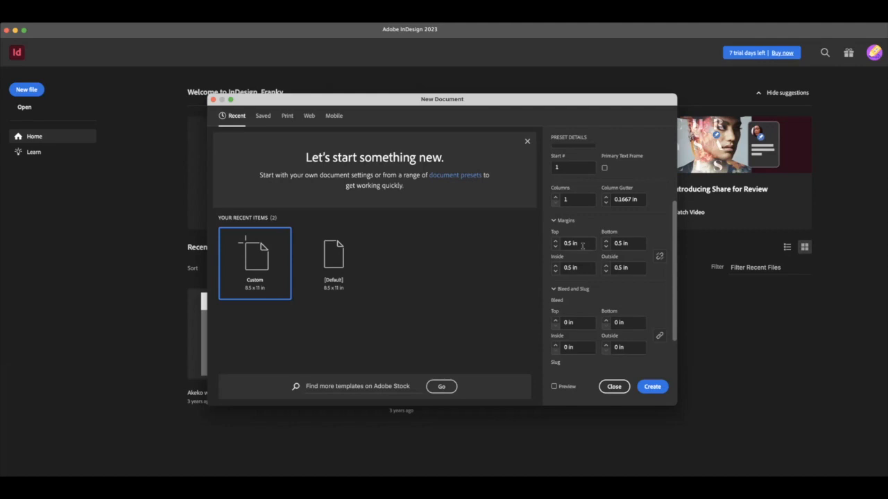
pyautogui.scroll(-2, 583, 245)
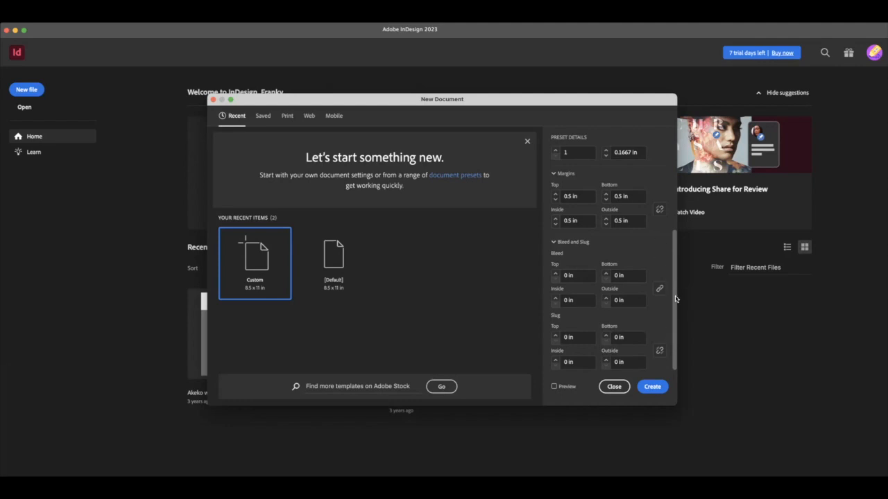
pyautogui.click(653, 387)
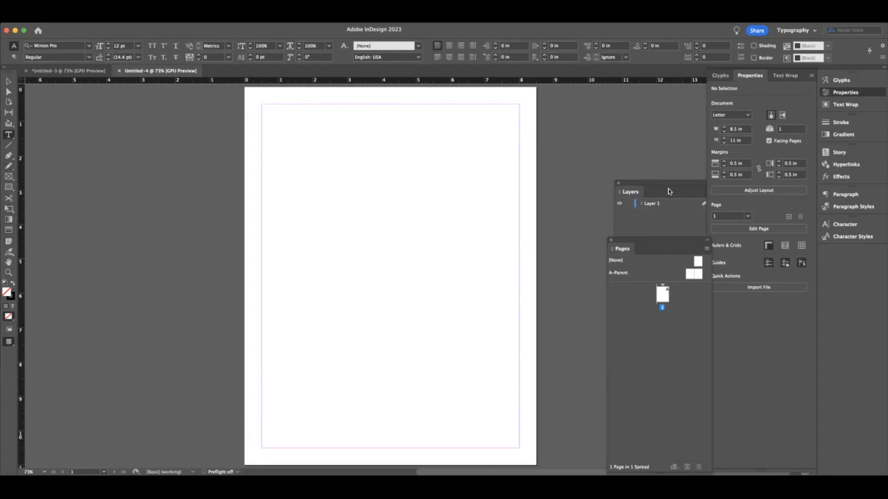
# - Move the floating Layers panel higher in the workspace and place the Pages panel directly beneath it
pyautogui.moveTo(668, 192); pyautogui.dragTo(656, 118)
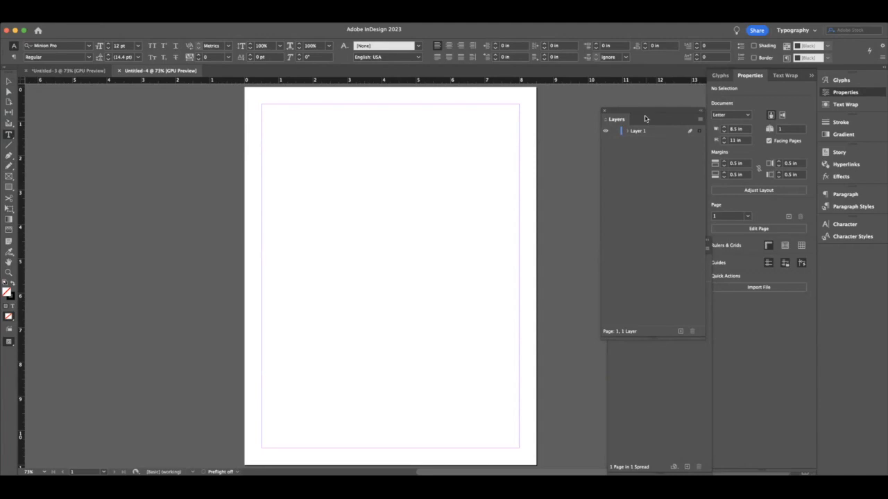
pyautogui.moveTo(645, 116); pyautogui.dragTo(642, 61)
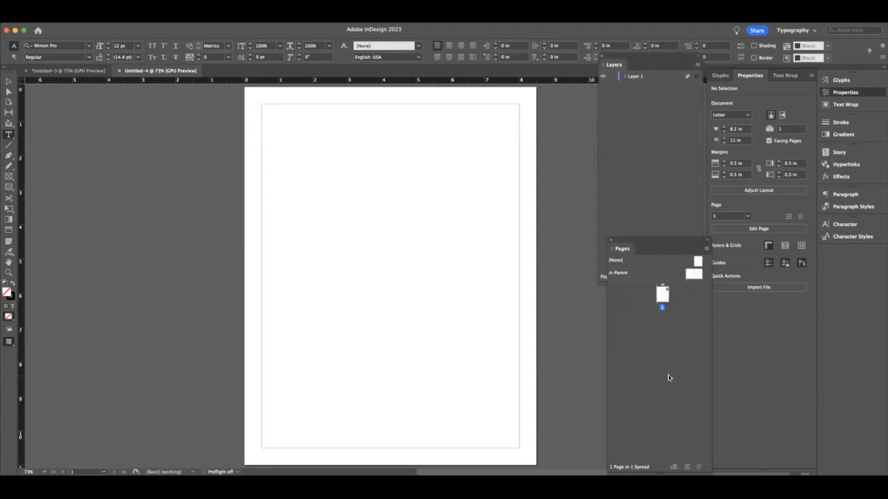
pyautogui.moveTo(673, 241); pyautogui.dragTo(661, 170)
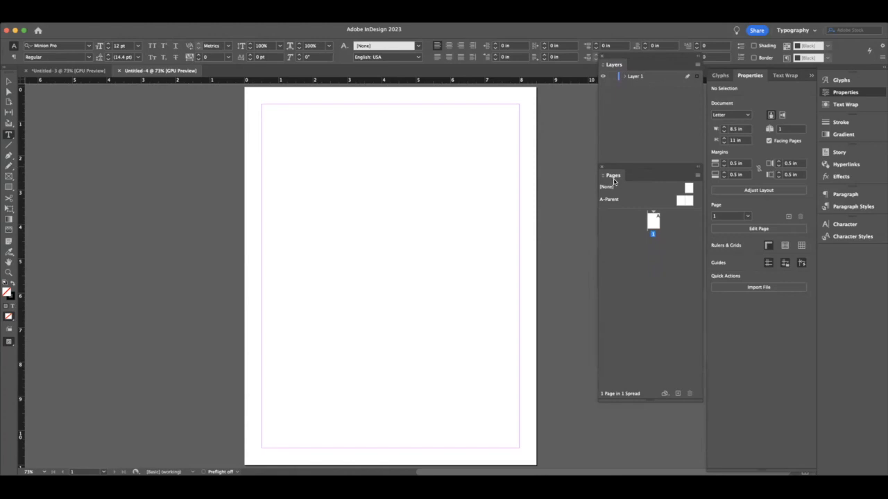
# - Add two pages to the document and select page 3 of the new spread
pyautogui.click(678, 395)
pyautogui.click(678, 395)
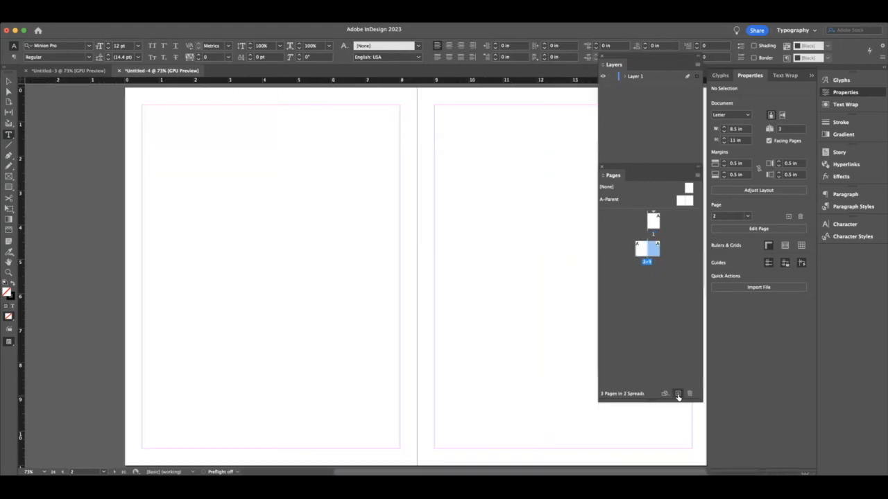
pyautogui.click(681, 202)
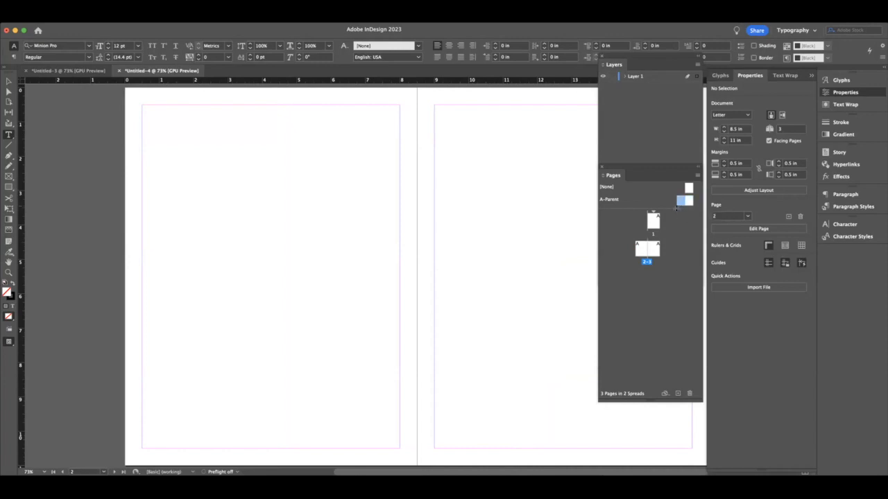
pyautogui.click(652, 224)
pyautogui.click(654, 250)
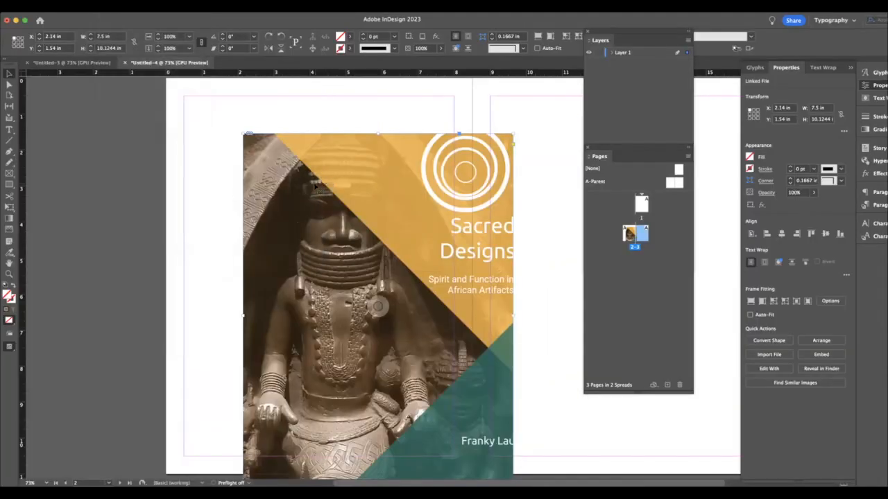
# - Place the Sacred Designs cover image on page 2 and apply Fill Frame Proportionally to it
pyautogui.moveTo(310, 185); pyautogui.dragTo(301, 173)
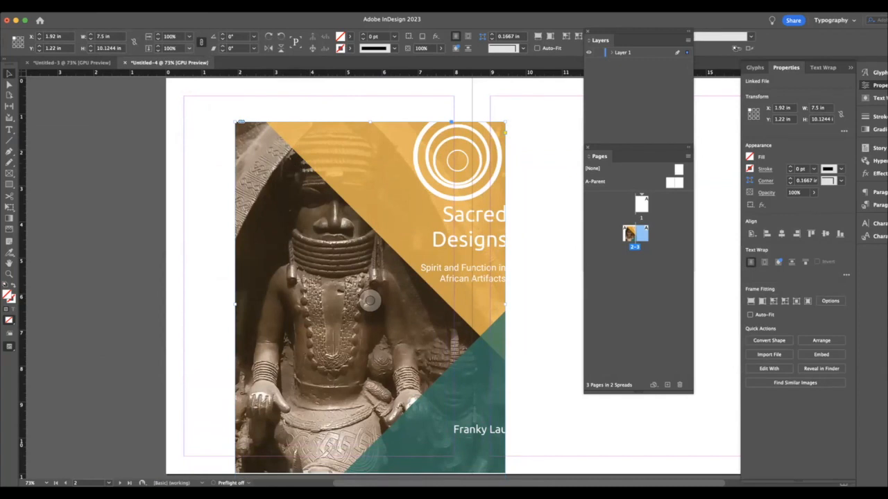
pyautogui.click(113, 2)
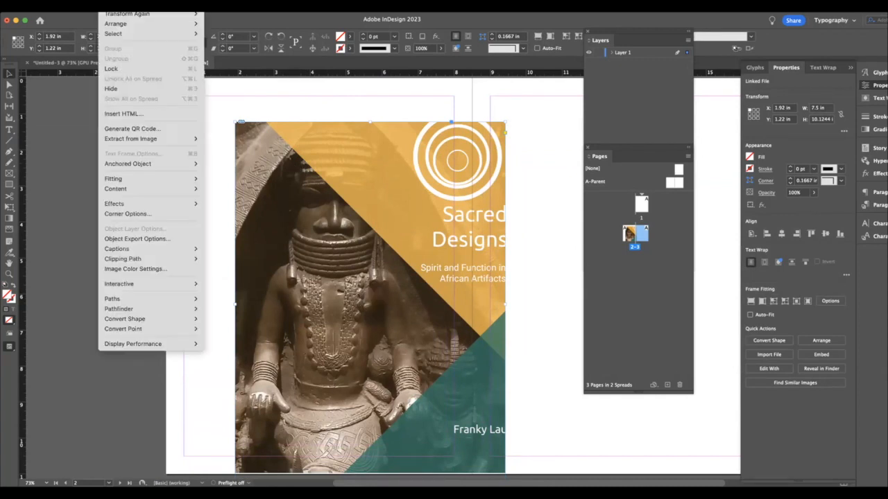
pyautogui.moveTo(146, 181)
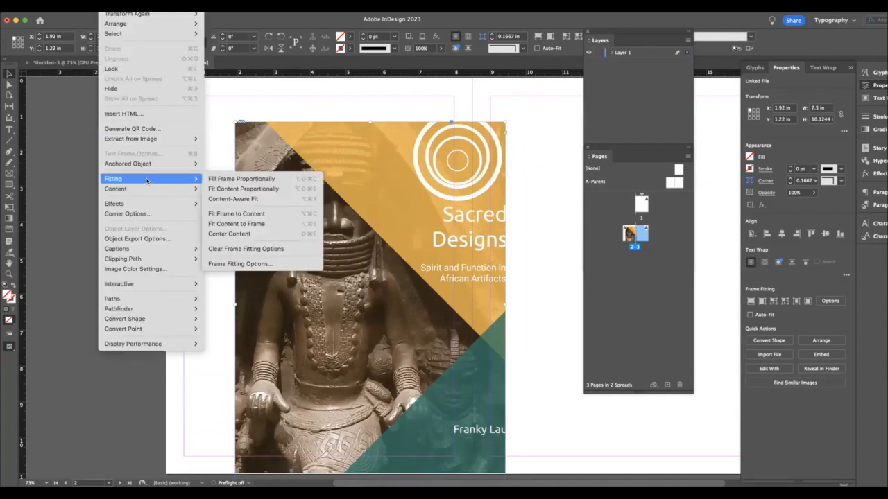
pyautogui.click(224, 179)
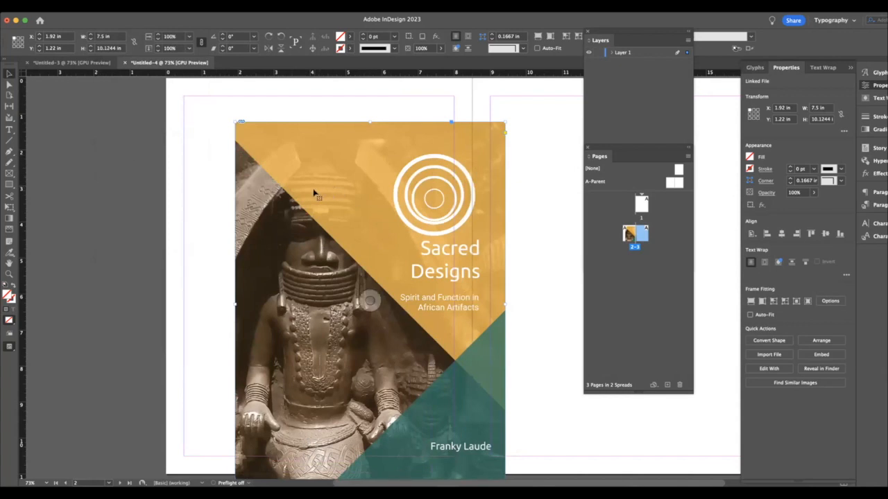
# - Align the cover image with the page 2 margins and shorten its frame to end at the lower margin
pyautogui.moveTo(312, 193); pyautogui.dragTo(265, 170)
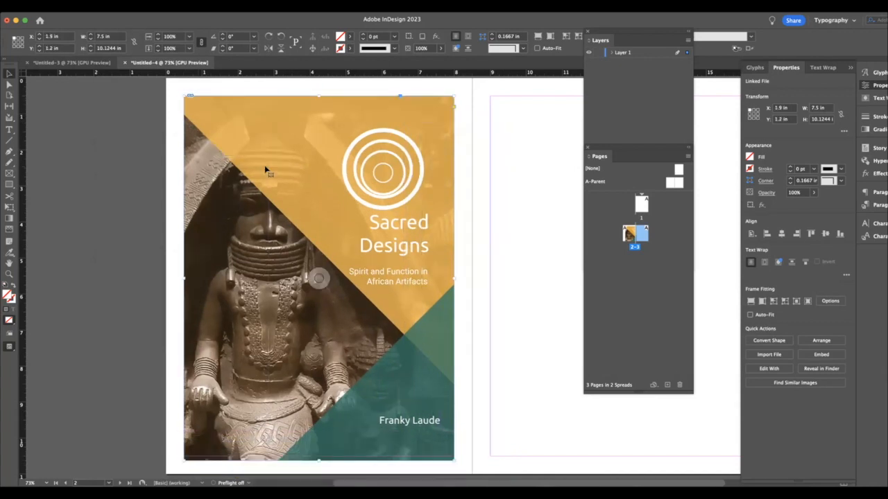
pyautogui.moveTo(317, 460); pyautogui.dragTo(317, 456)
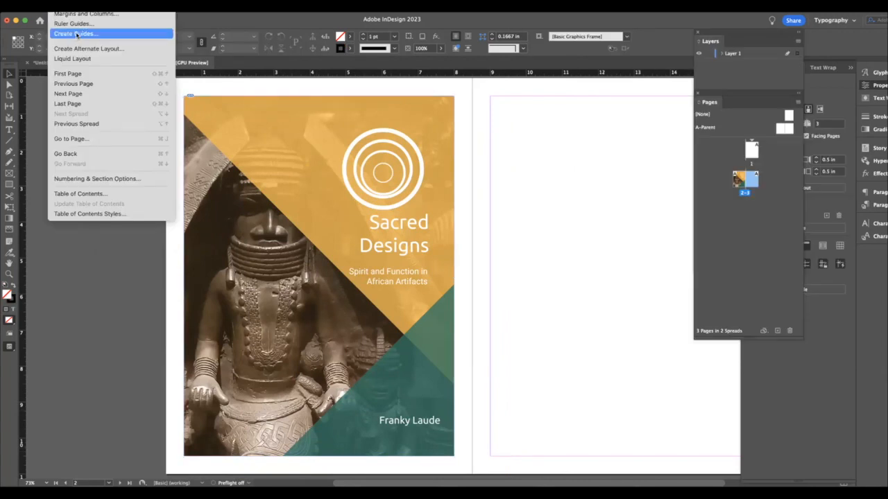
# - Create ruler guides on the spread with 2 rows and 2 columns, fitted to the page with 0.1667 in gutters
pyautogui.click(76, 35)
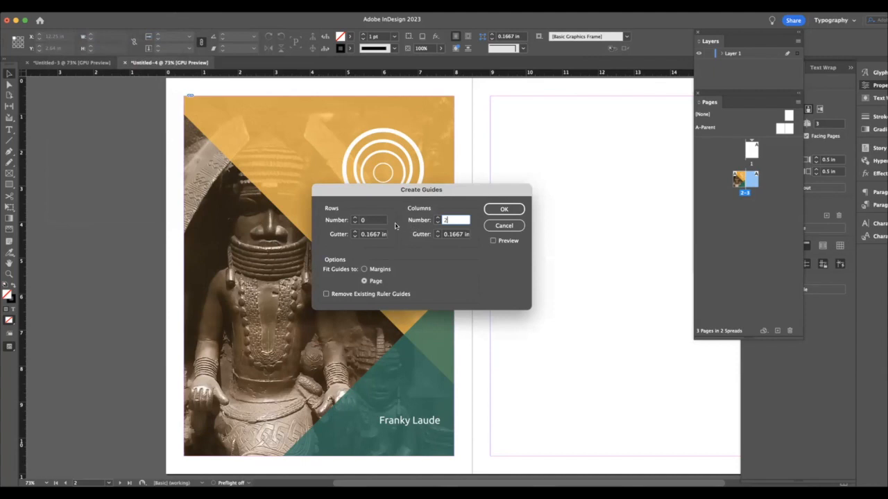
pyautogui.doubleClick(370, 222)
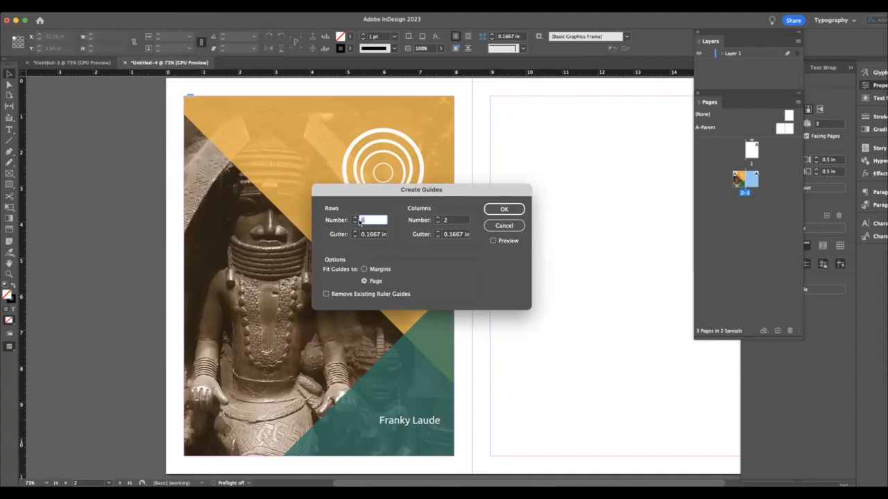
pyautogui.write('2')
pyautogui.click(522, 215)
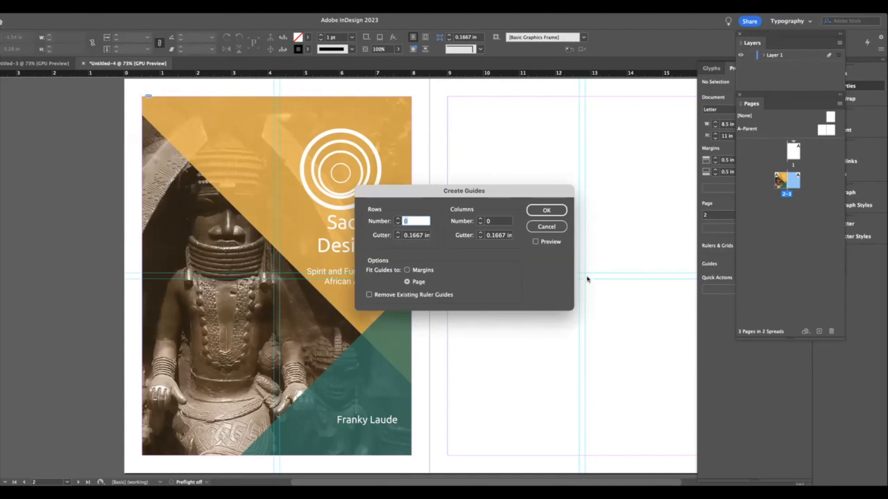
pyautogui.click(554, 211)
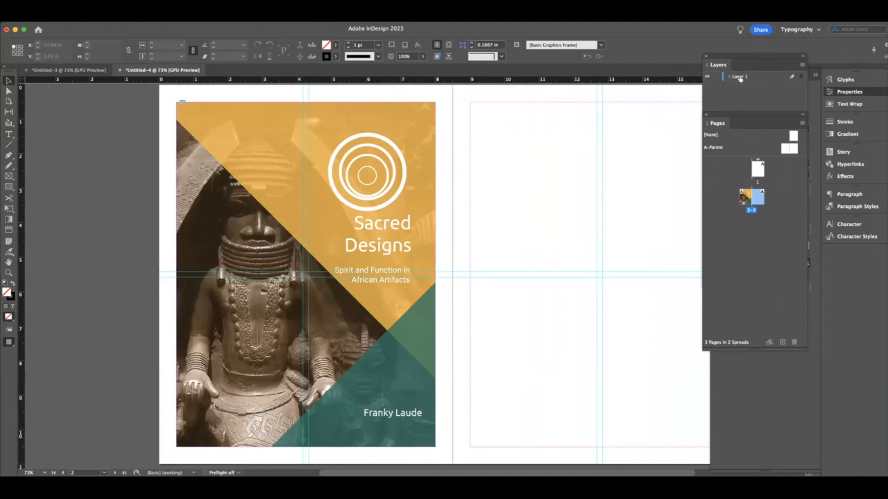
# - Rename Layer 1 as Image
pyautogui.click(739, 77)
pyautogui.click(741, 77)
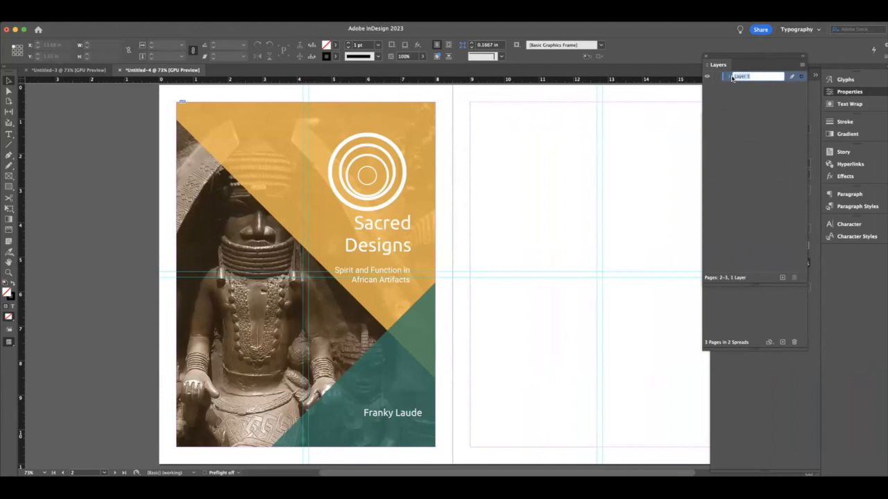
pyautogui.write('Images')
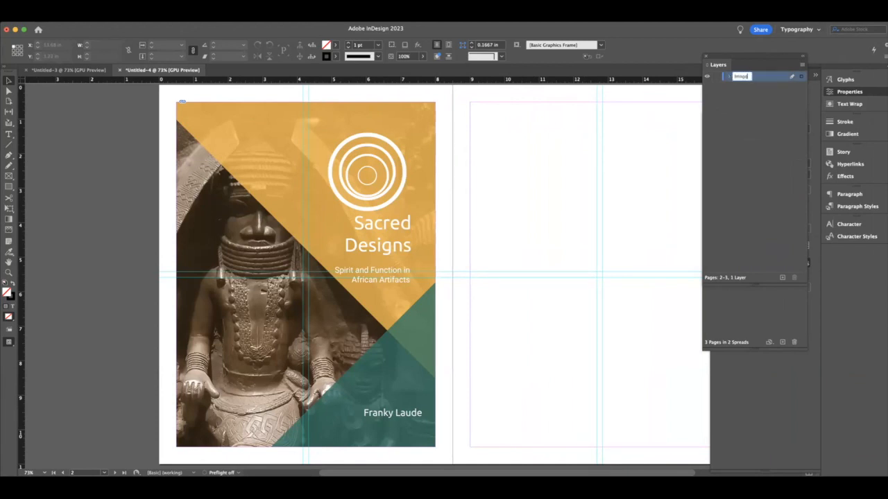
pyautogui.click(778, 95)
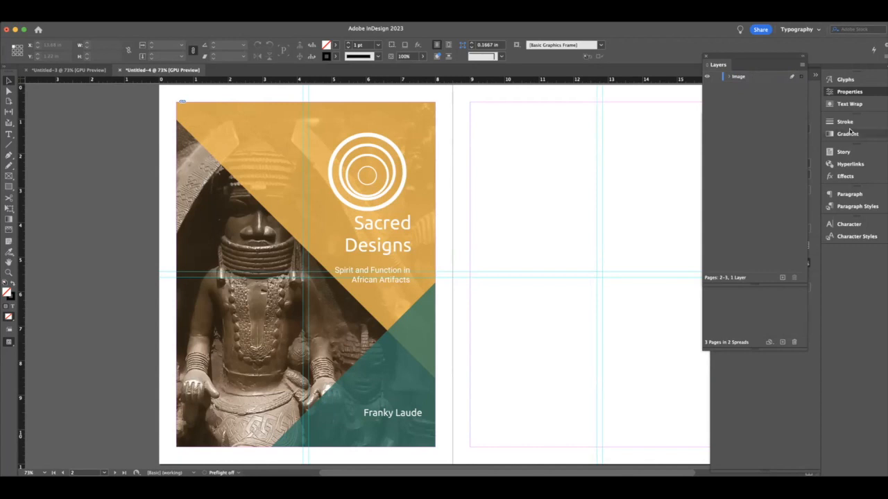
# - Add a second layer above the Image layer and name it Text
pyautogui.click(782, 278)
pyautogui.doubleClick(739, 77)
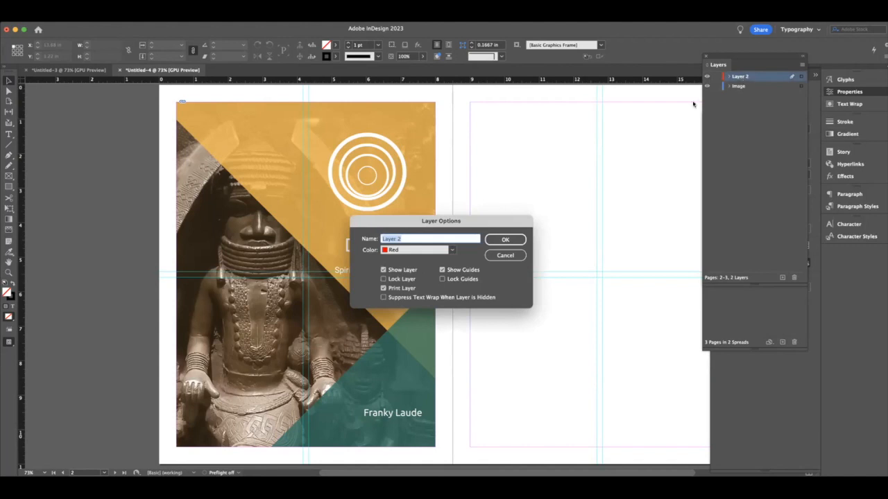
pyautogui.write('Text')
pyautogui.click(507, 239)
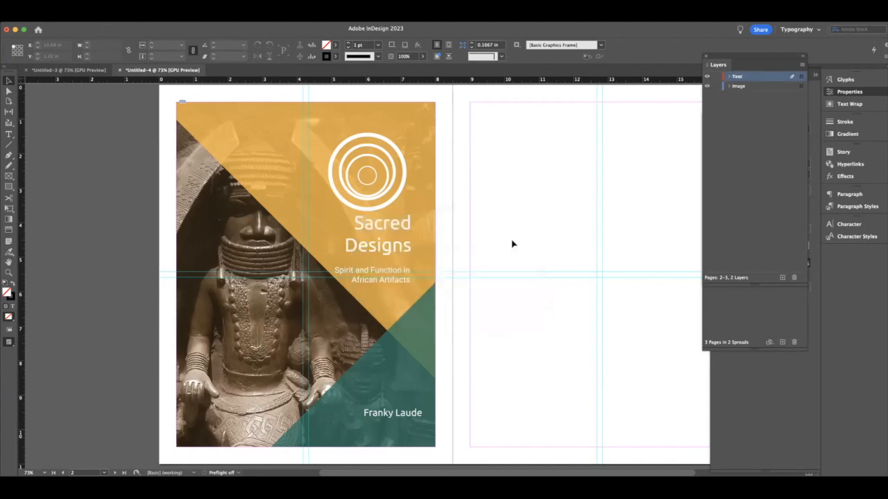
pyautogui.click(771, 143)
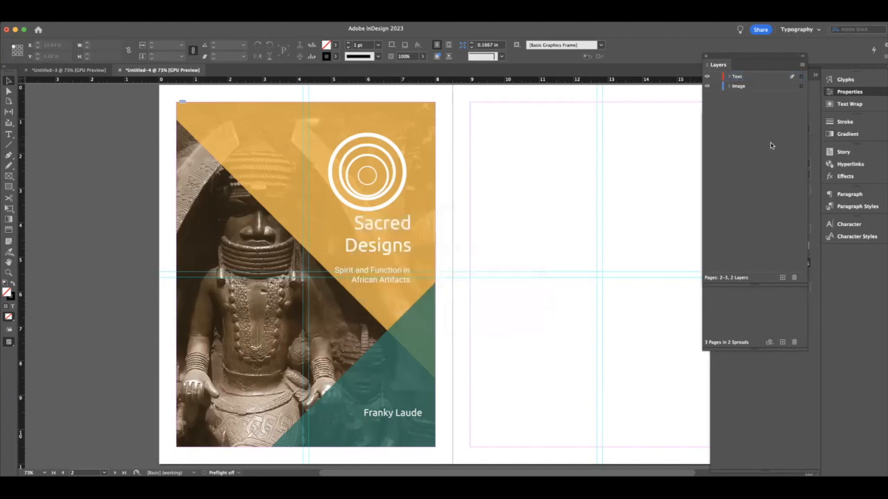
# - Toggle the Image layer's visibility off and on several times, leaving it shown
pyautogui.click(707, 86)
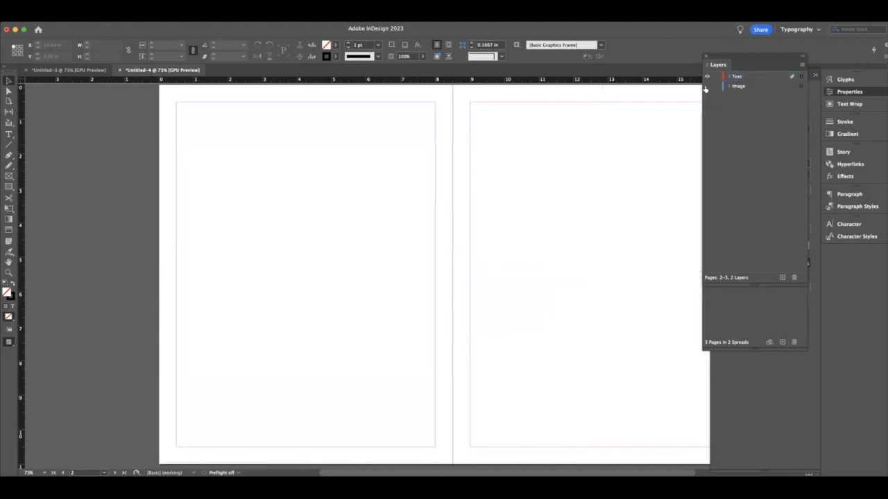
pyautogui.click(706, 86)
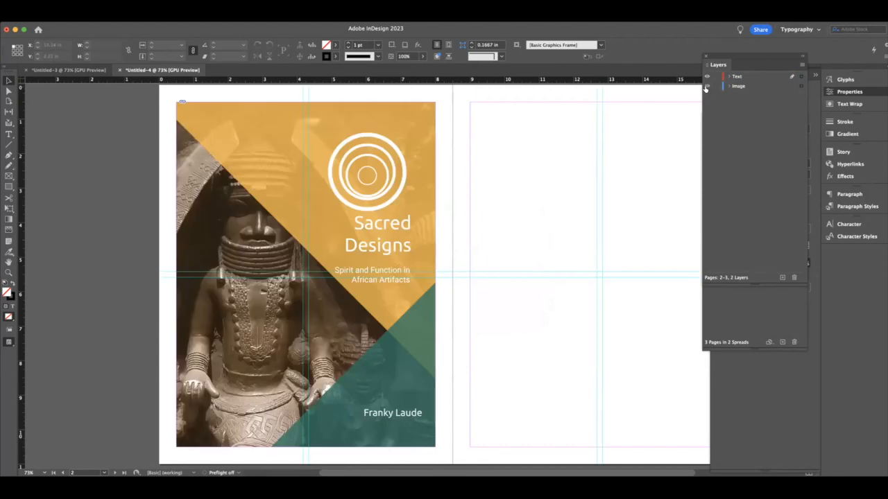
pyautogui.click(707, 86)
pyautogui.click(707, 86)
pyautogui.click(707, 86)
pyautogui.click(706, 86)
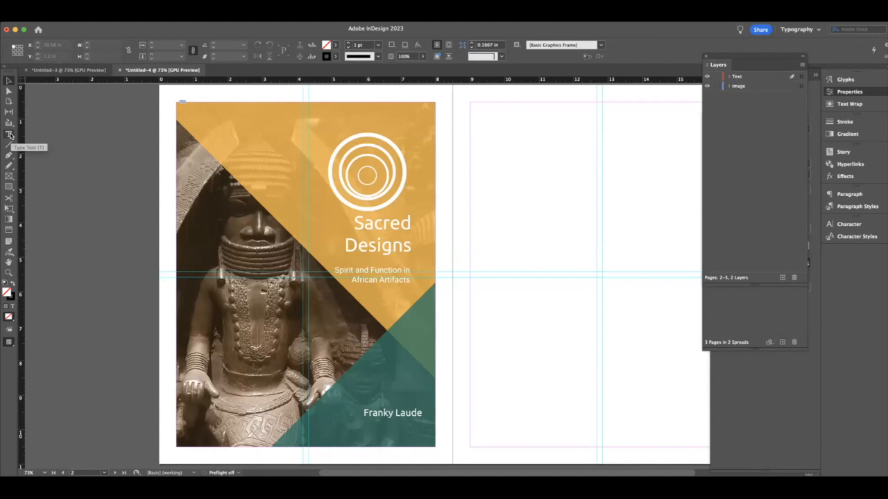
# - Draw a text frame about 3.63 by 4.64 in in the first column of the blank facing page and paste the body text into it
pyautogui.click(10, 135)
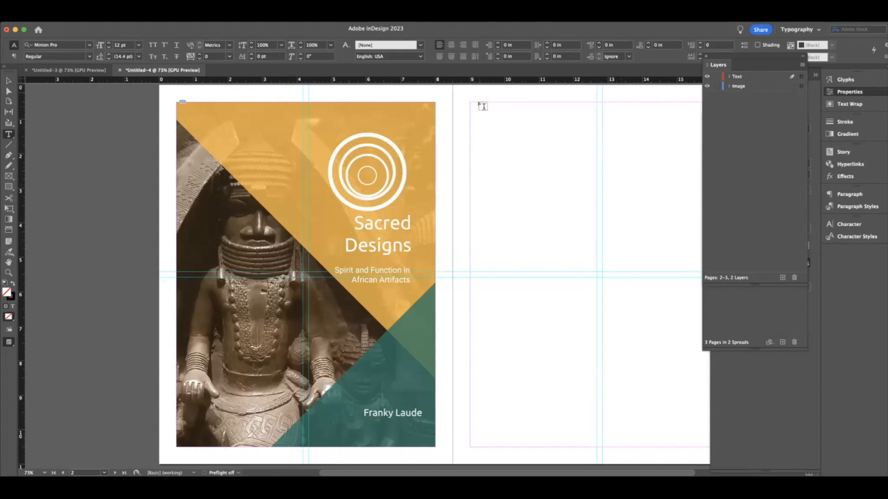
pyautogui.moveTo(471, 103); pyautogui.dragTo(591, 269)
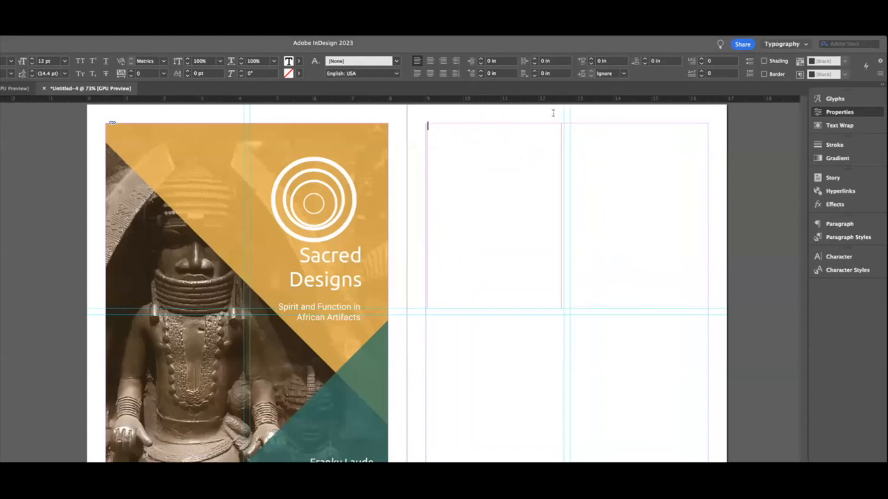
pyautogui.click(22, 239)
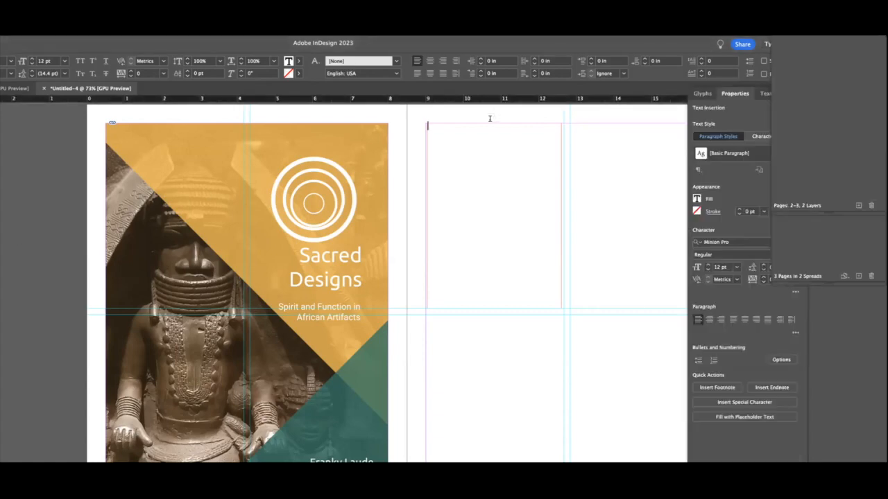
pyautogui.press('super+v')
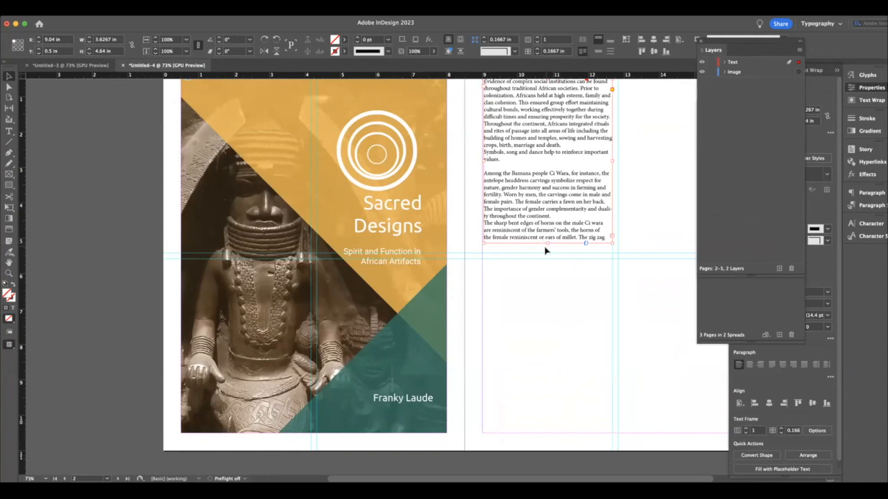
# - Extend the body text frame to 8 in high and align it to the page margins at X 9 in, Y 0.5 in
pyautogui.moveTo(546, 242); pyautogui.dragTo(546, 361)
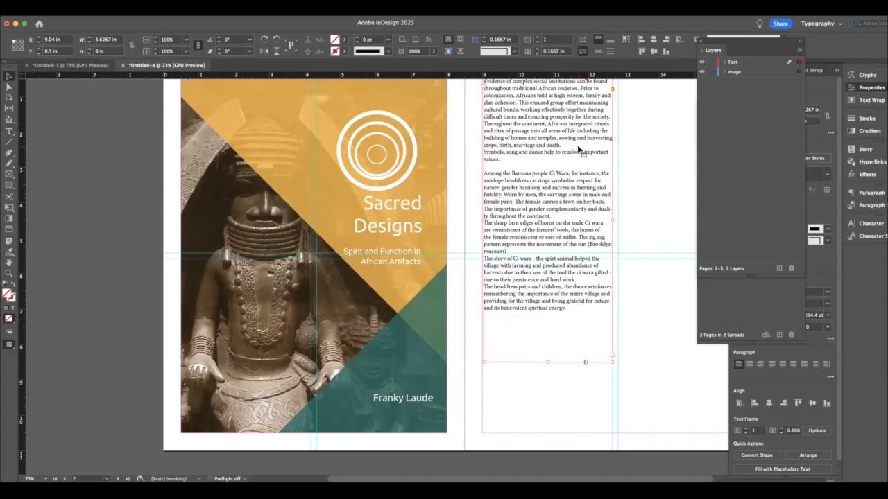
pyautogui.moveTo(584, 163); pyautogui.dragTo(542, 146)
pyautogui.scroll(3, 542, 146)
pyautogui.moveTo(549, 221); pyautogui.dragTo(539, 198)
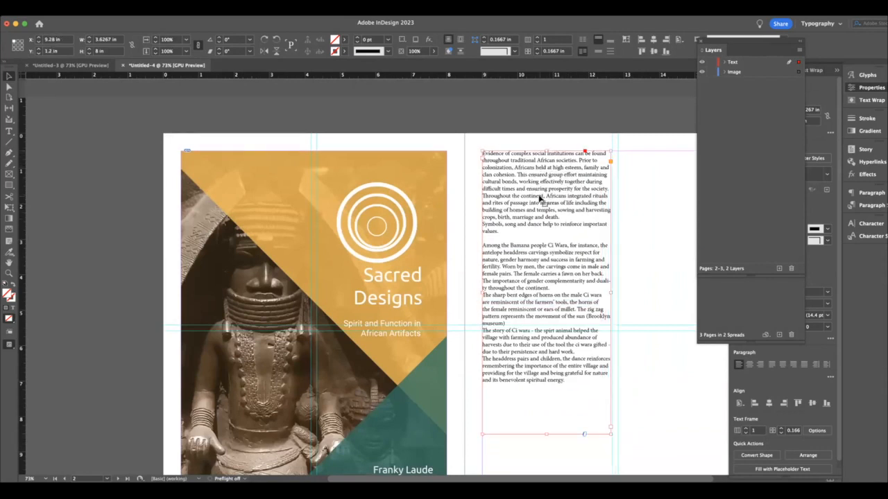
pyautogui.click(634, 223)
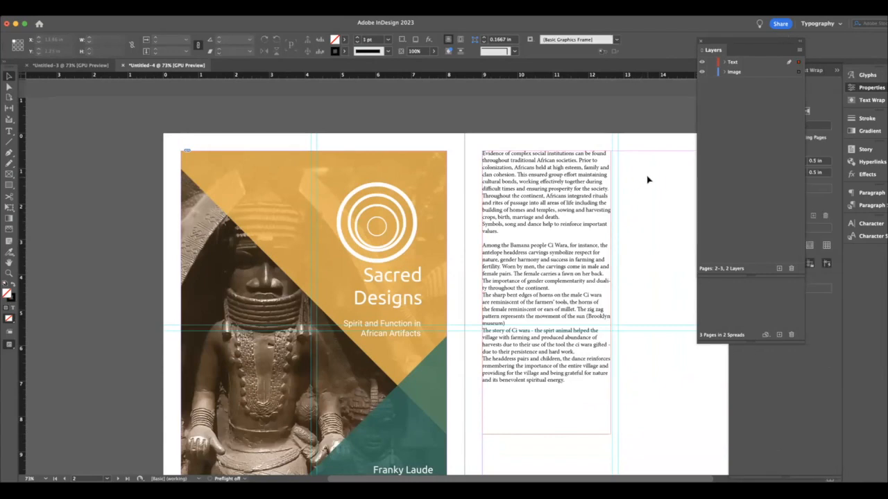
# - Make the Image layer active and hide the Text layer
pyautogui.scroll(-5, 648, 181)
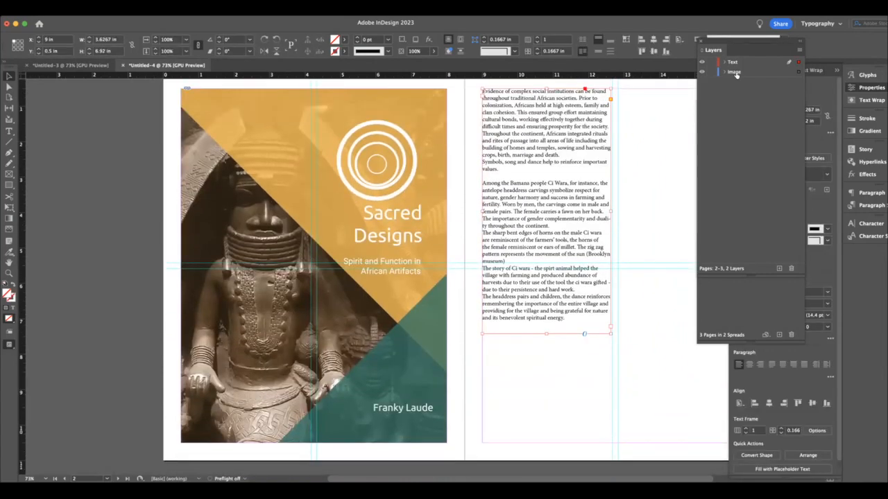
pyautogui.click(735, 73)
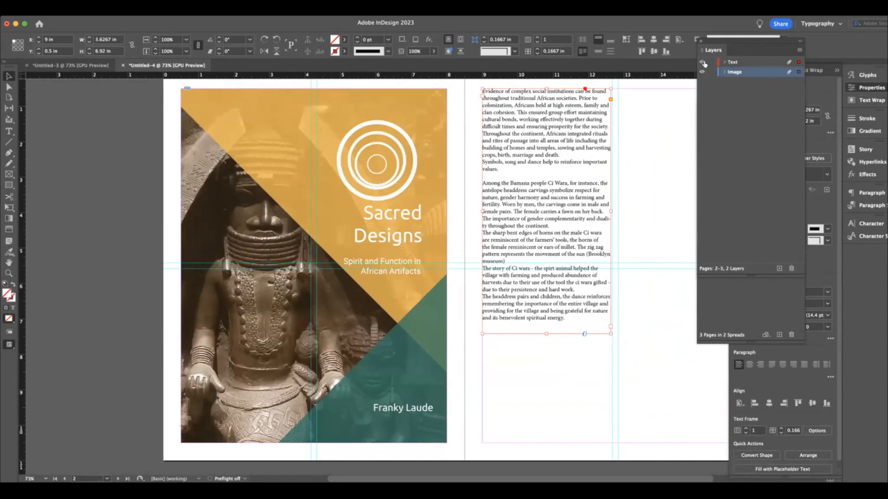
pyautogui.click(702, 62)
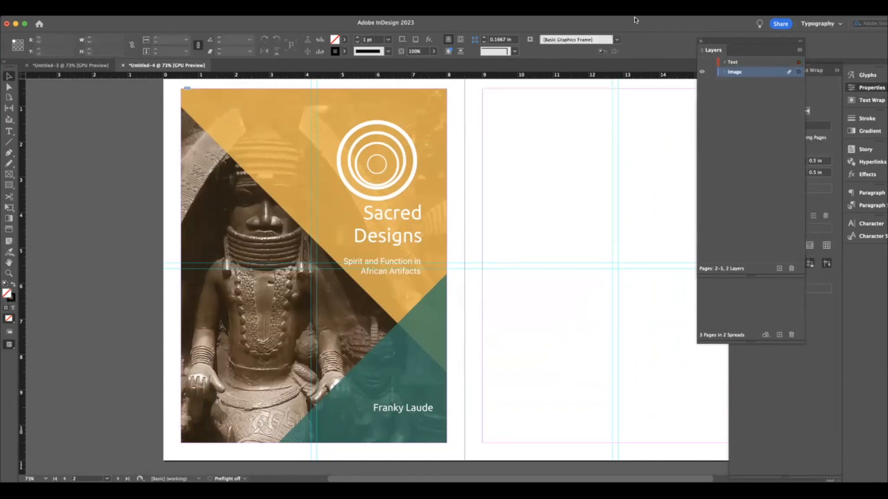
# - Draw a rectangular frame about 3.62 by 4.82 in in the facing page's upper second column and place the antelope headdress image in it
pyautogui.press('super+Tab')
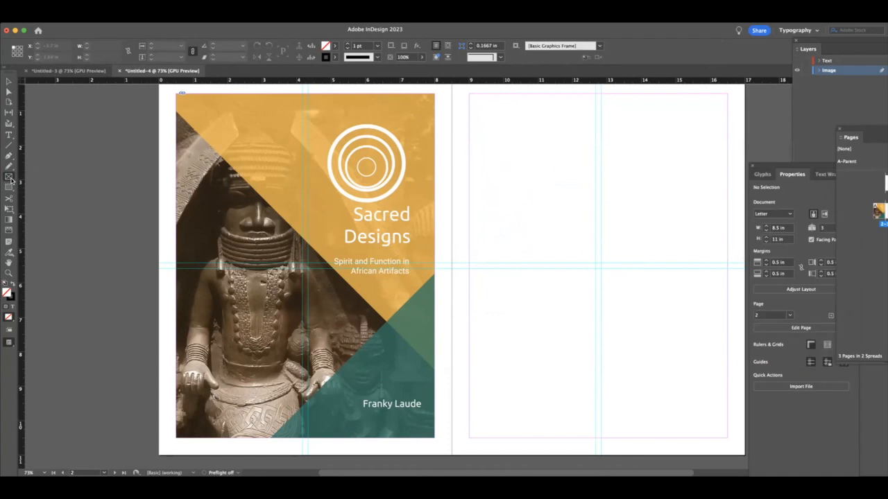
pyautogui.click(8, 179)
pyautogui.click(9, 178)
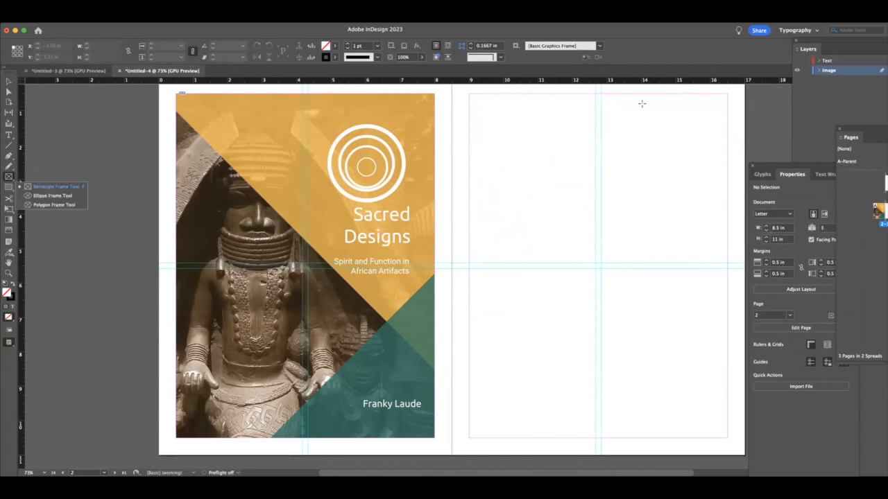
pyautogui.moveTo(602, 97); pyautogui.dragTo(727, 264)
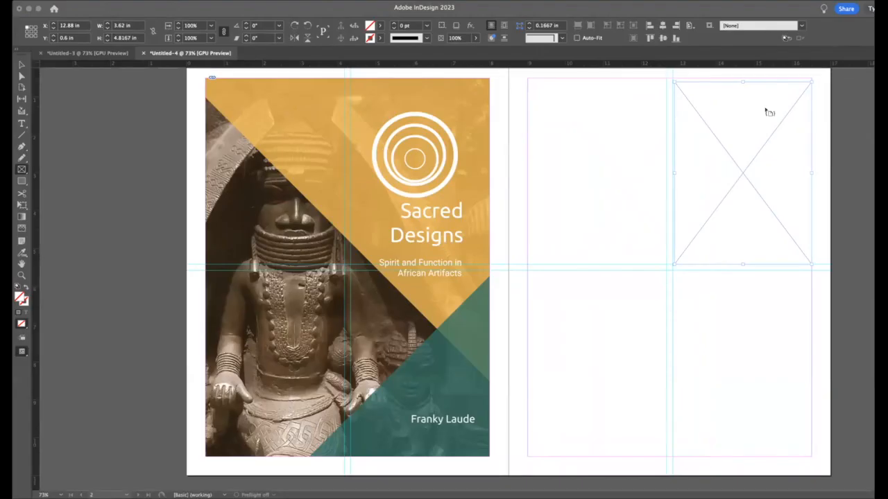
pyautogui.click(726, 135)
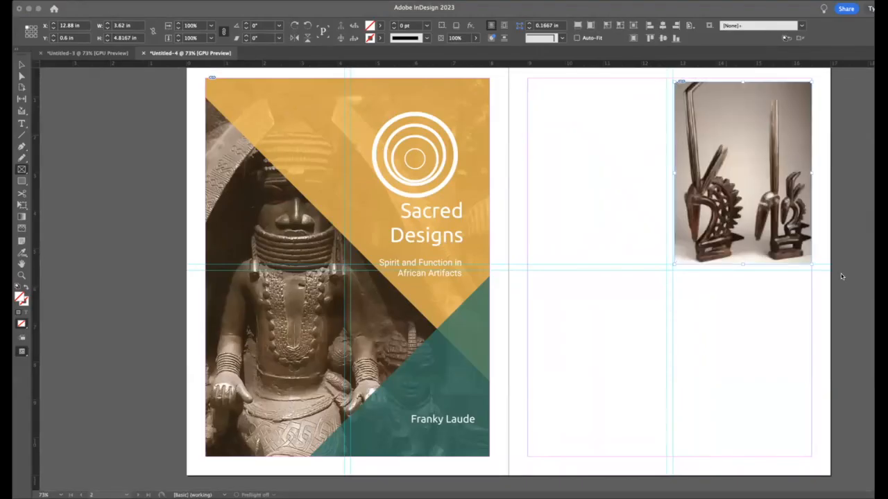
# - Try adding an empty rectangular frame of the same size below the headdress image
pyautogui.click(631, 265)
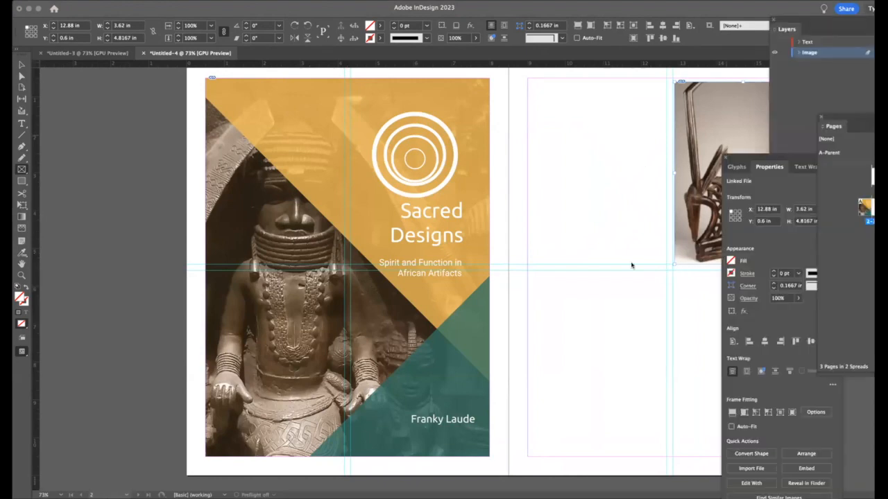
pyautogui.click(692, 252)
pyautogui.press('Return')
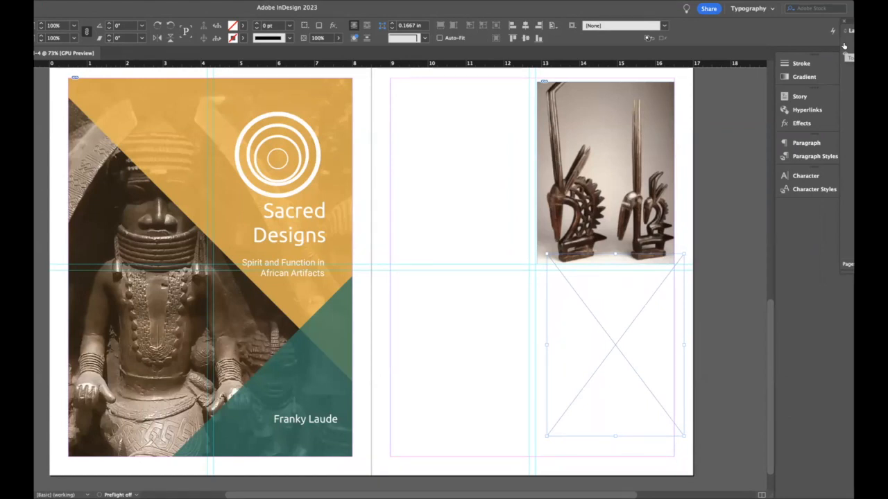
# - Show the Text layer again and toggle layer visibility, leaving both the Text and Image layers shown
pyautogui.click(844, 46)
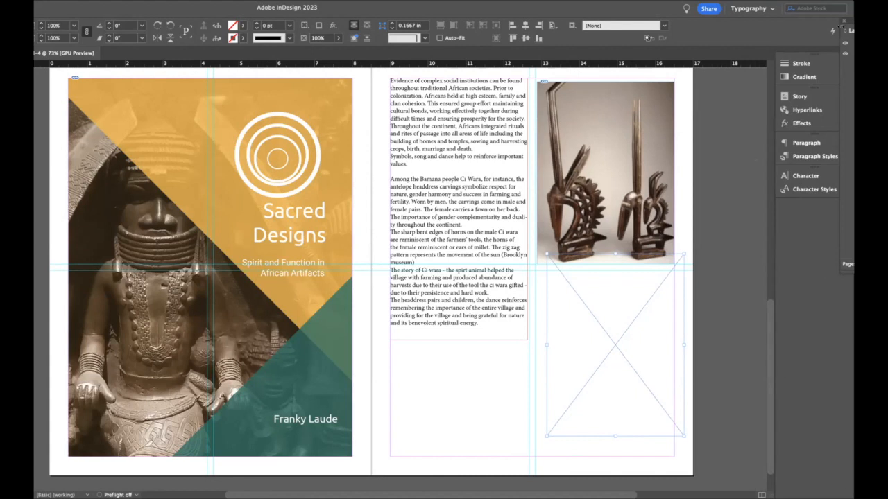
pyautogui.click(845, 45)
pyautogui.click(844, 46)
pyautogui.click(844, 54)
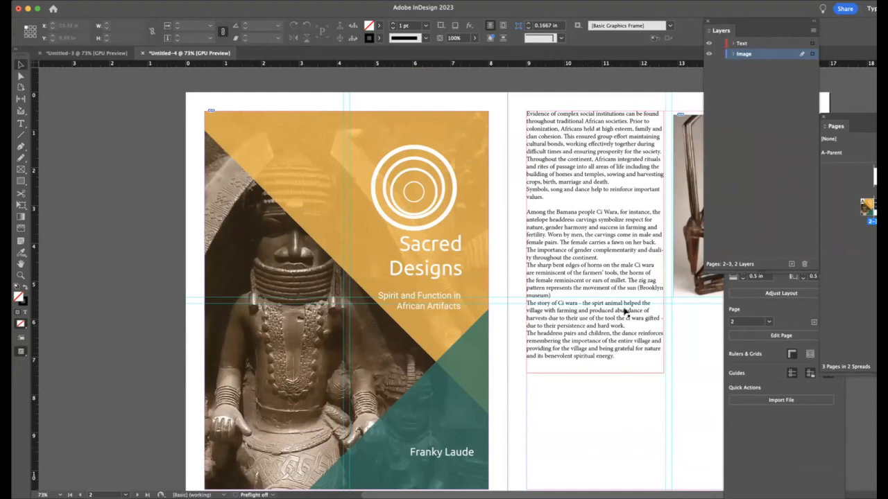
# - Move the body text frame down to about Y 2.12 in and add a text frame above it reading "Nature and Balance"
pyautogui.moveTo(607, 191); pyautogui.dragTo(606, 259)
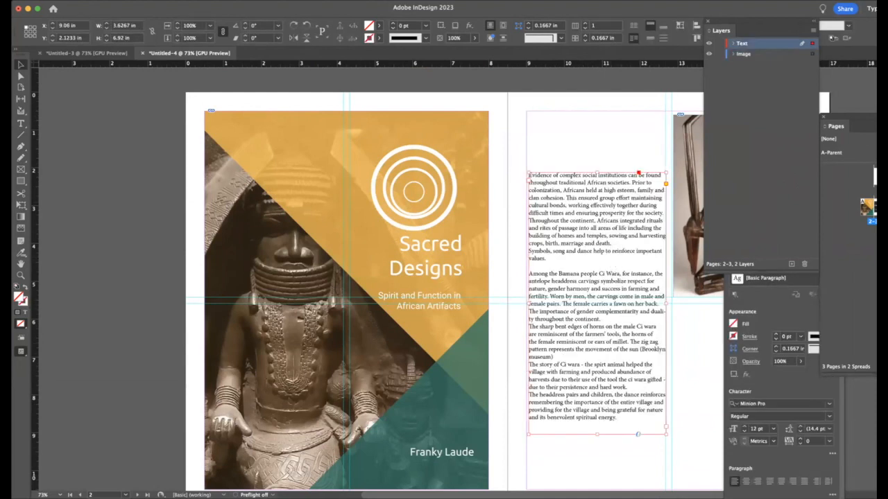
pyautogui.click(21, 123)
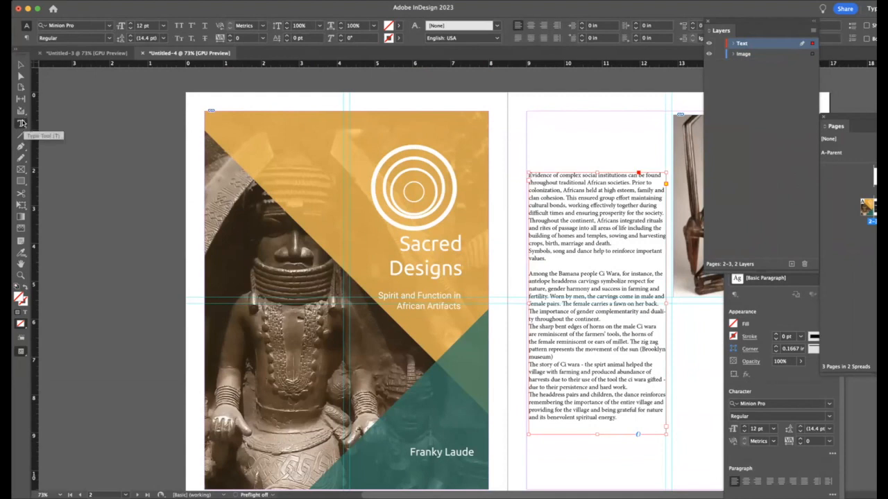
pyautogui.moveTo(528, 111); pyautogui.dragTo(676, 173)
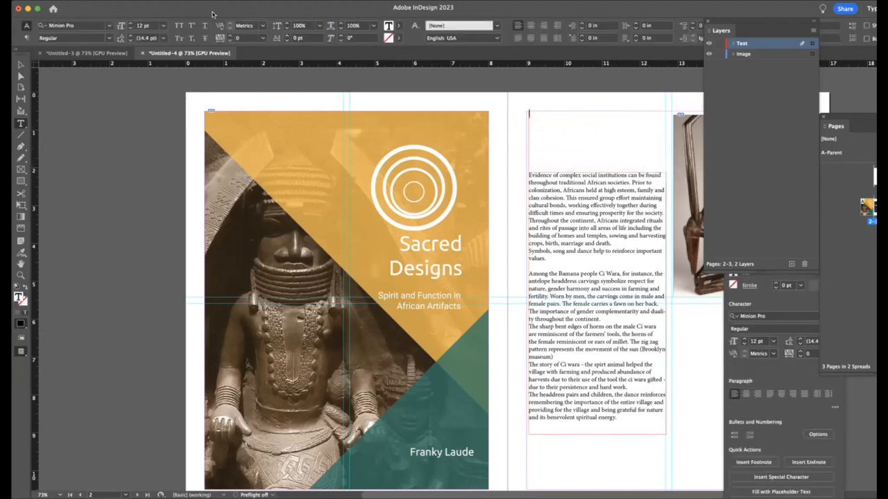
pyautogui.write('Nature an')
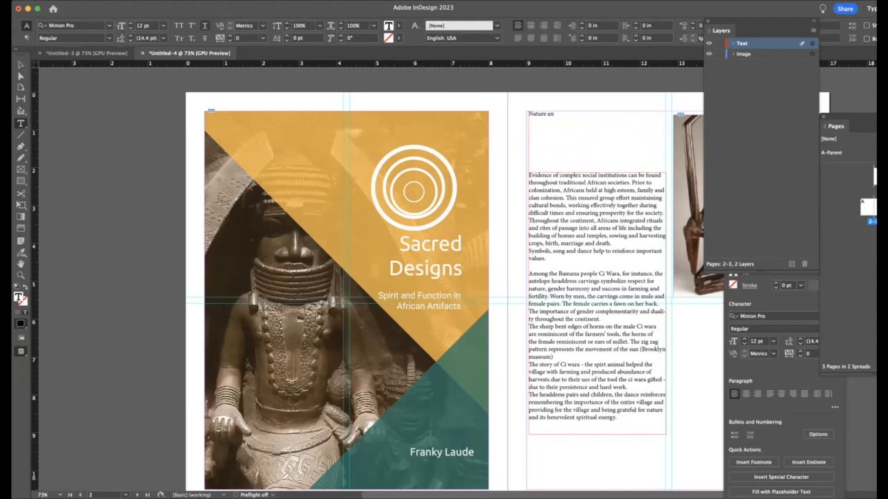
pyautogui.write('d Balance')
# - Set the "Nature and Balance" heading's font size to 30 pt
pyautogui.moveTo(579, 113); pyautogui.dragTo(525, 113)
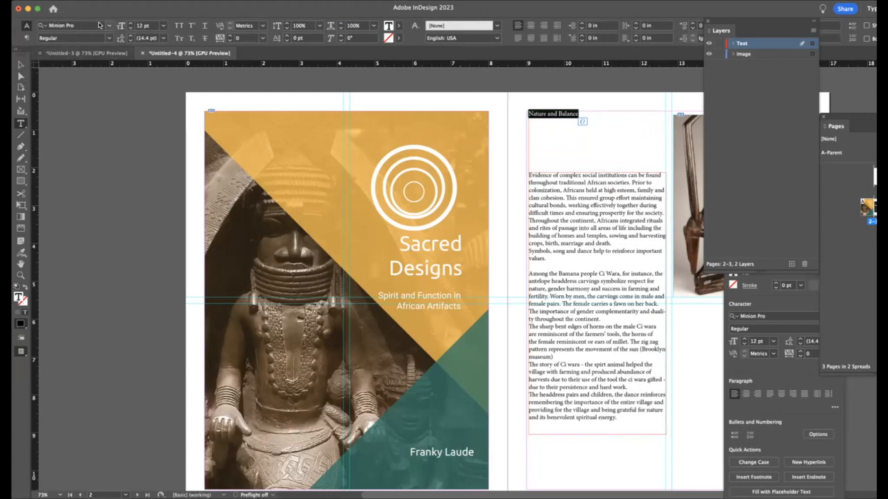
pyautogui.click(158, 27)
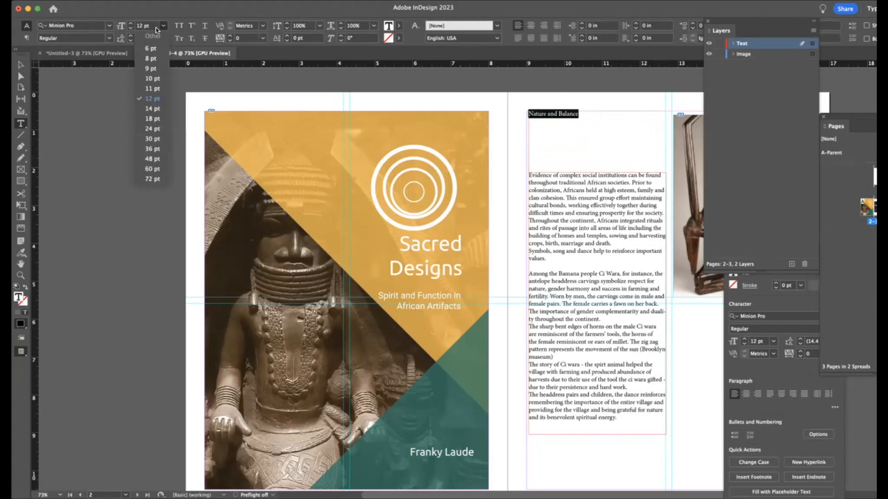
pyautogui.click(151, 138)
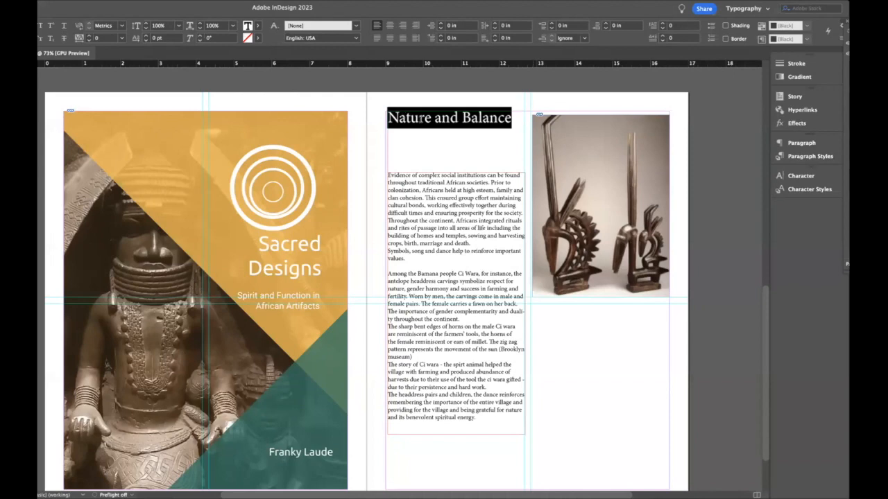
# - Bring the Layers panel into view and reopen the Properties panel with the heading text still selected
pyautogui.rightClick(420, 119)
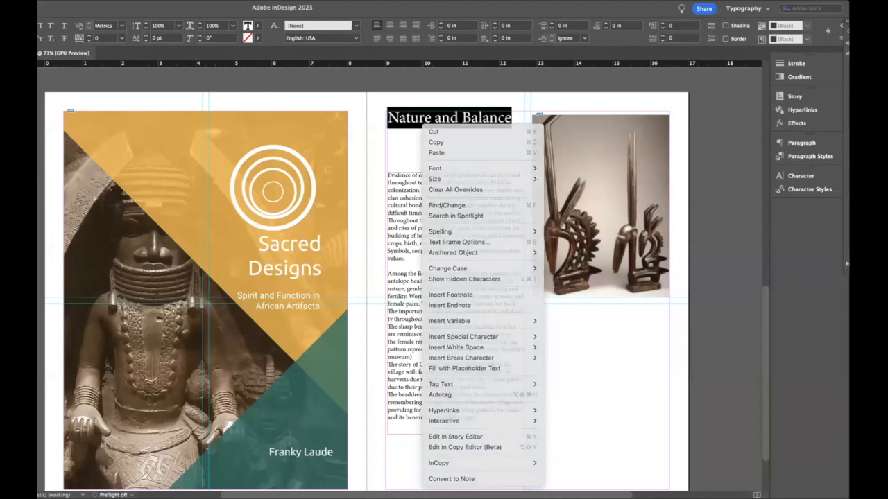
pyautogui.click(781, 64)
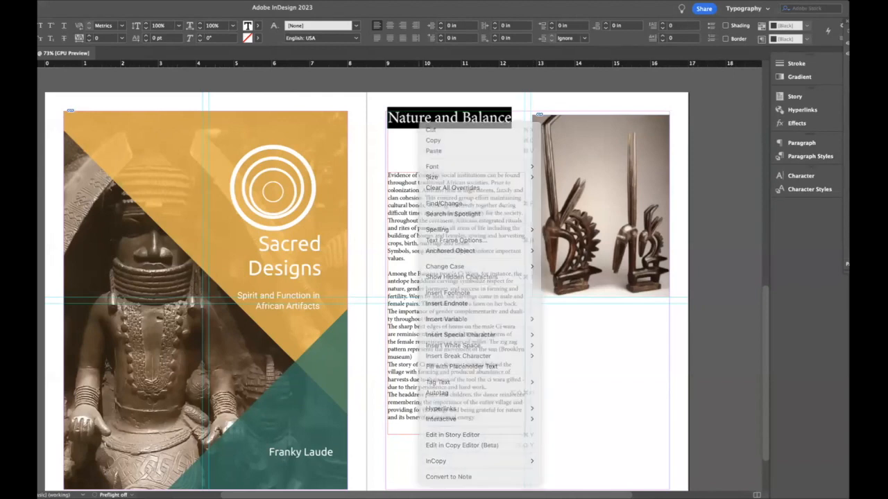
pyautogui.moveTo(887, 20); pyautogui.dragTo(718, 31)
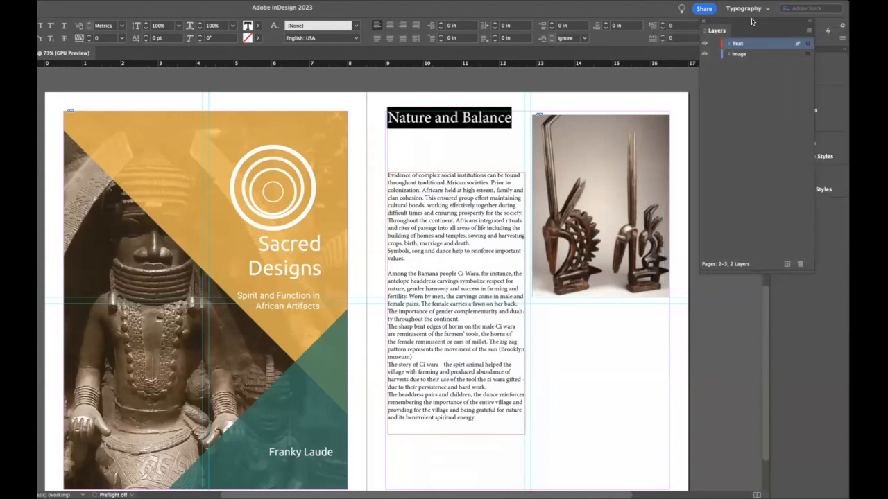
pyautogui.click(278, 1)
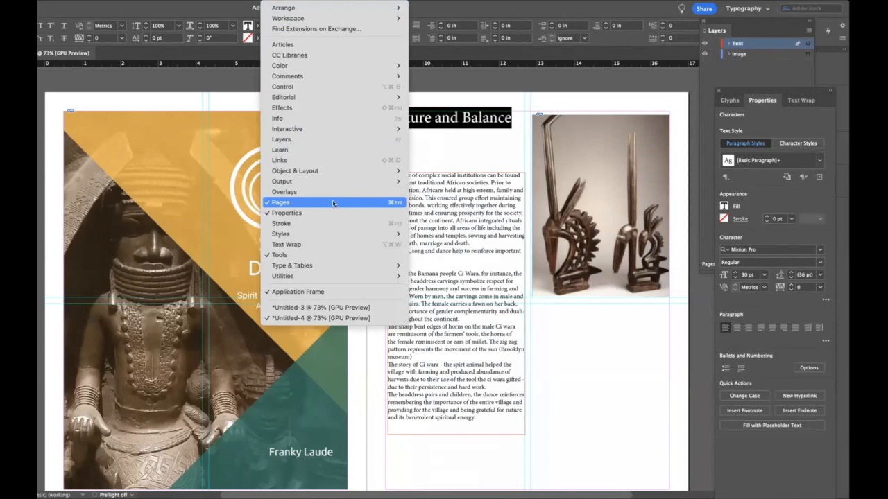
pyautogui.click(293, 213)
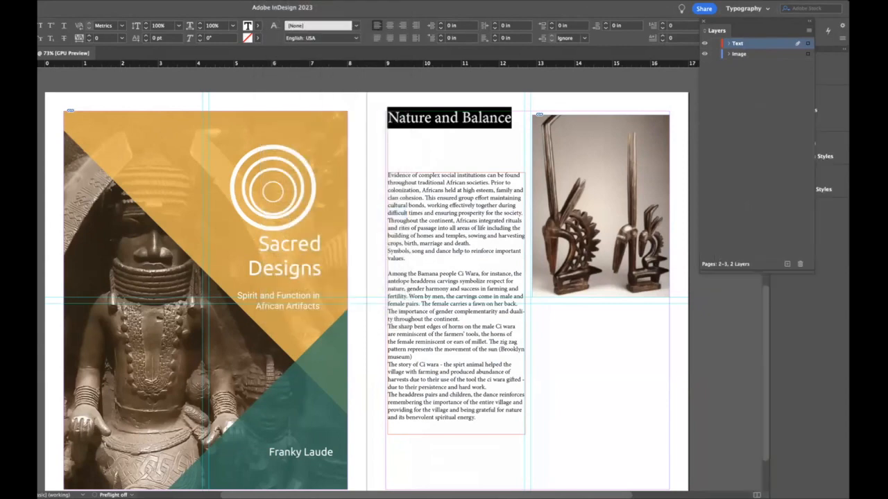
pyautogui.click(278, 1)
pyautogui.click(303, 213)
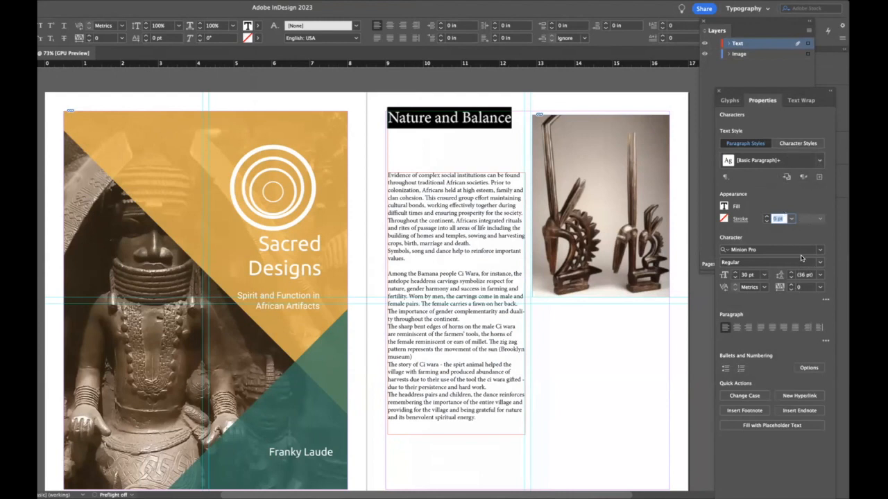
# - View the character styles available for the heading and set its font to Kefa Regular
pyautogui.click(791, 144)
pyautogui.click(818, 161)
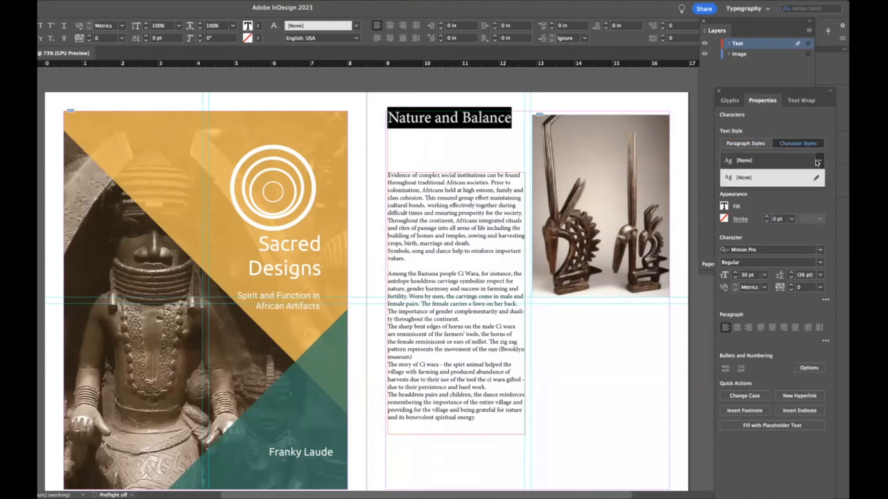
pyautogui.click(818, 161)
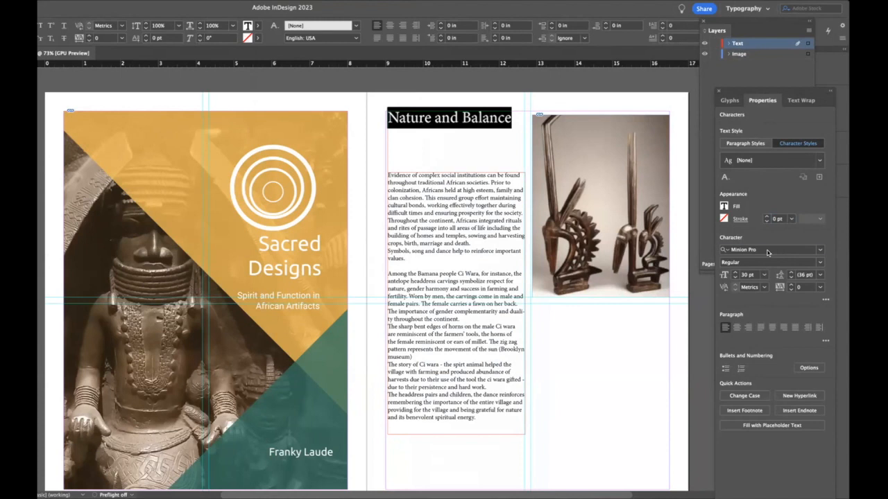
pyautogui.click(768, 251)
pyautogui.click(820, 251)
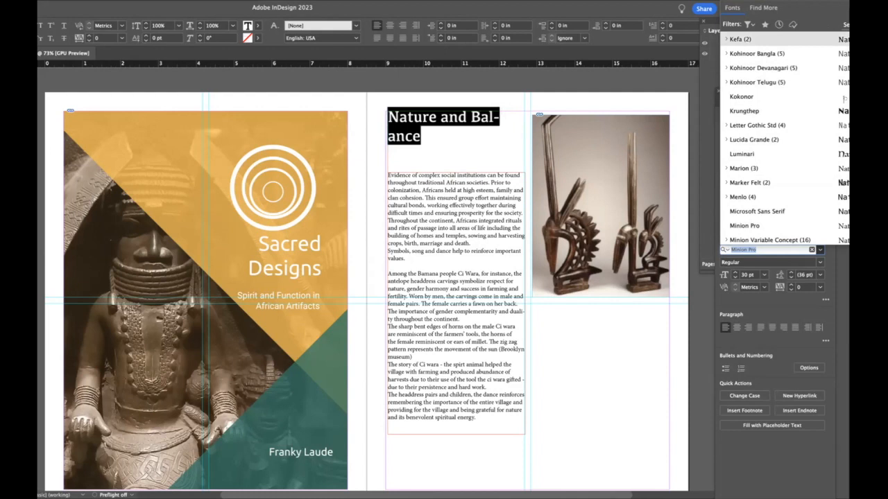
pyautogui.press('Return')
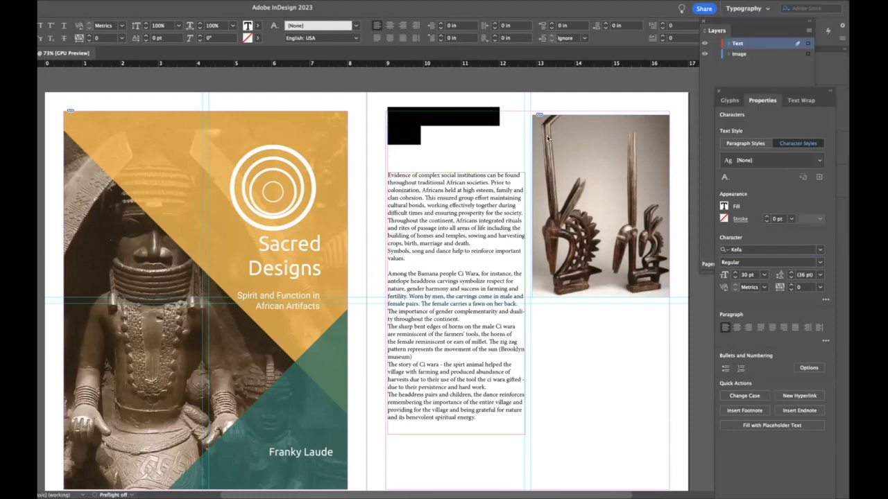
# - Reduce the "Nature and Balance" heading's font size to 24 pt
pyautogui.click(763, 275)
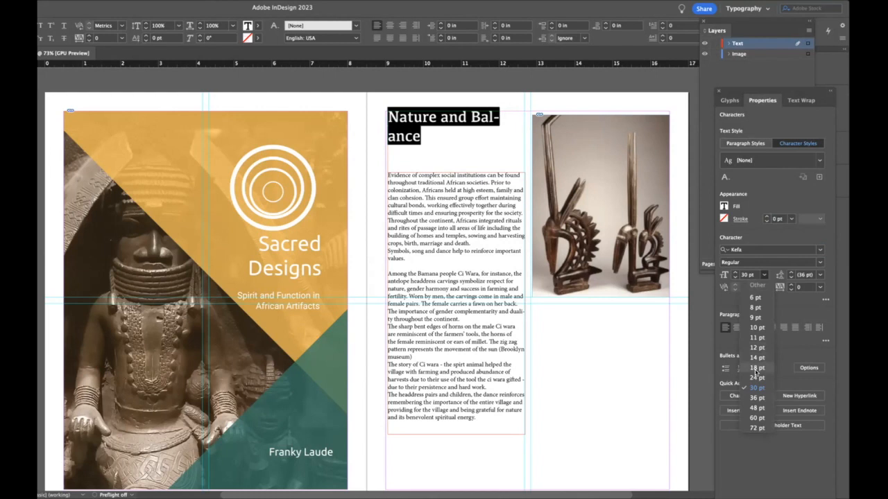
pyautogui.click(754, 378)
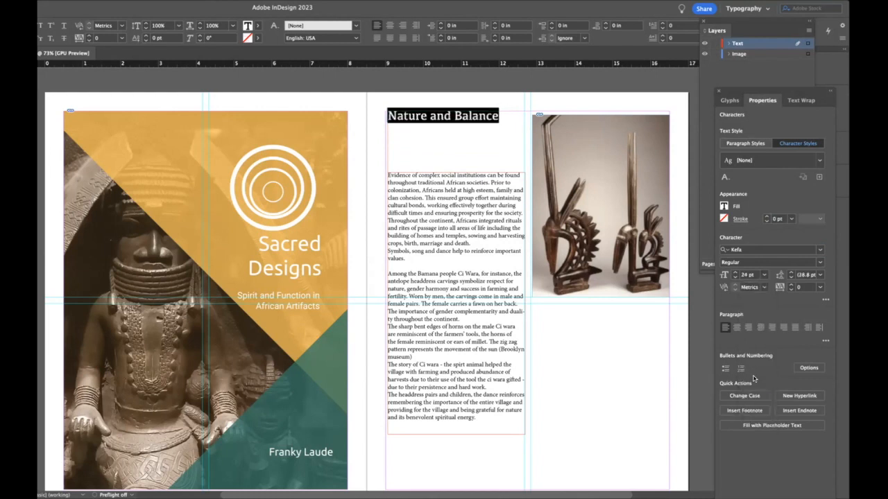
pyautogui.click(449, 216)
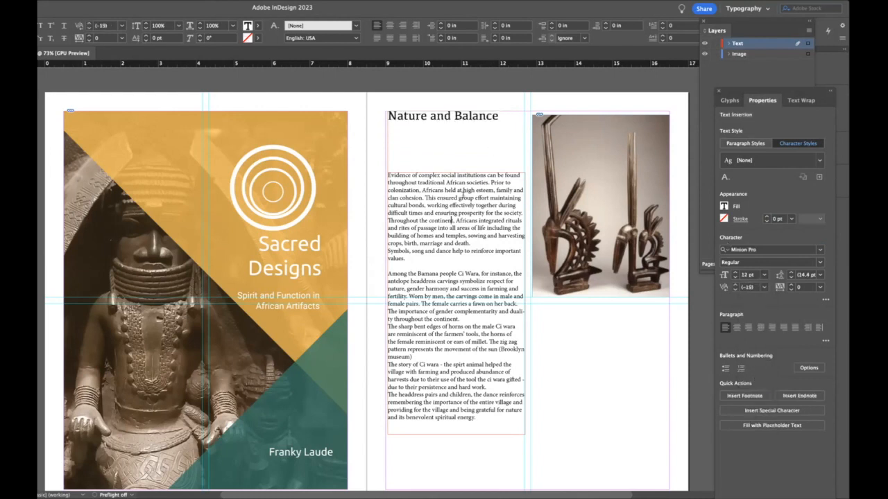
# - Apply the green C=75 M=5 Y=100 swatch as the fill of the "Nature and Balance" heading text
pyautogui.click(497, 115)
pyautogui.tripleClick(496, 116)
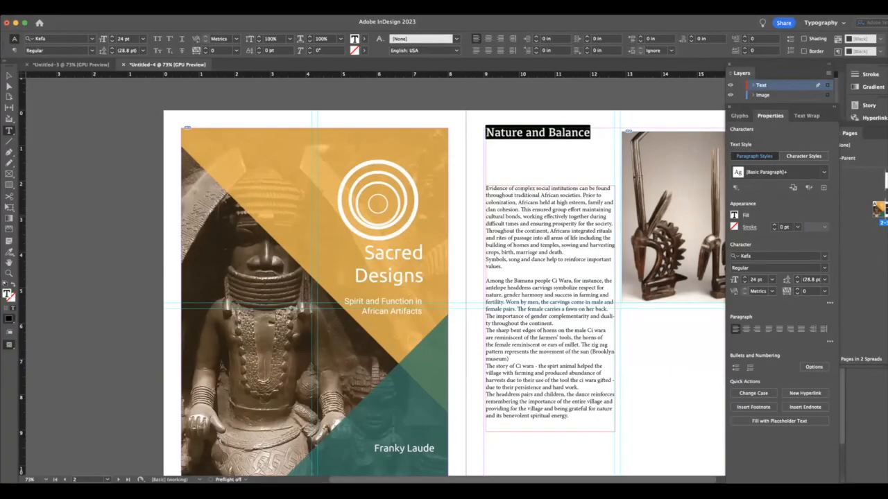
pyautogui.click(737, 218)
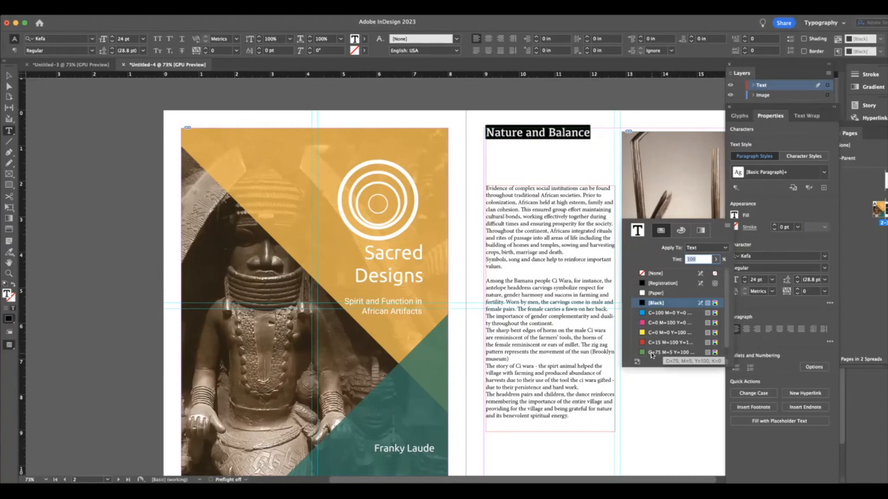
pyautogui.click(652, 353)
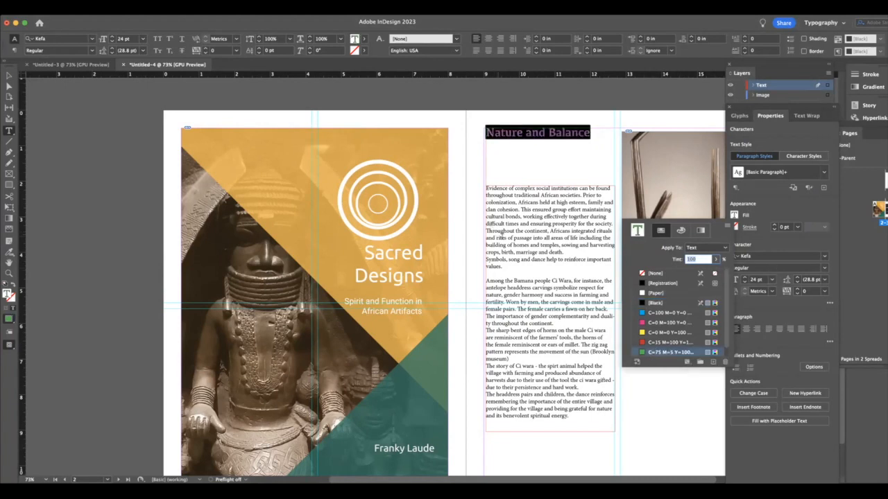
pyautogui.click(515, 240)
pyautogui.click(534, 233)
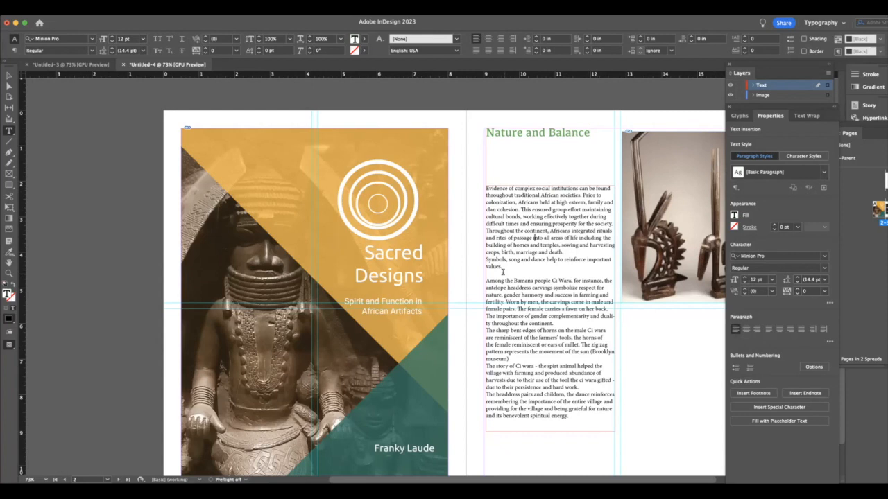
# - Move the body text frame up to about Y 1.02 in, just beneath the heading
pyautogui.click(9, 76)
pyautogui.click(524, 221)
pyautogui.moveTo(523, 221); pyautogui.dragTo(519, 190)
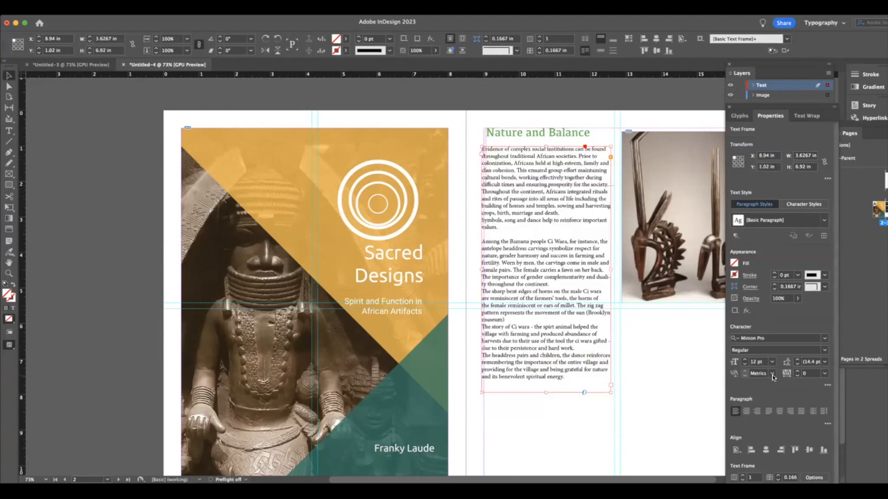
# - Extend the body text frame to about 9.18 in high and pull its left edge in to about X 9.06 in
pyautogui.hscroll(1, 718, 385)
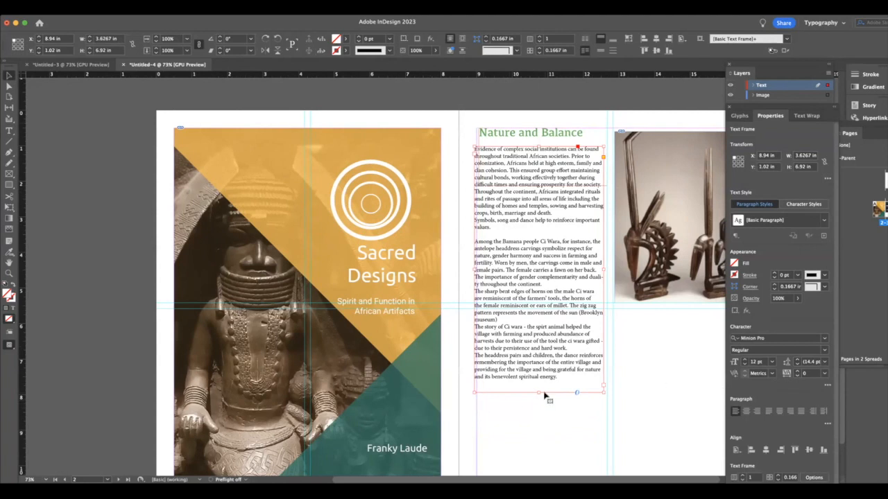
pyautogui.moveTo(538, 392); pyautogui.dragTo(536, 473)
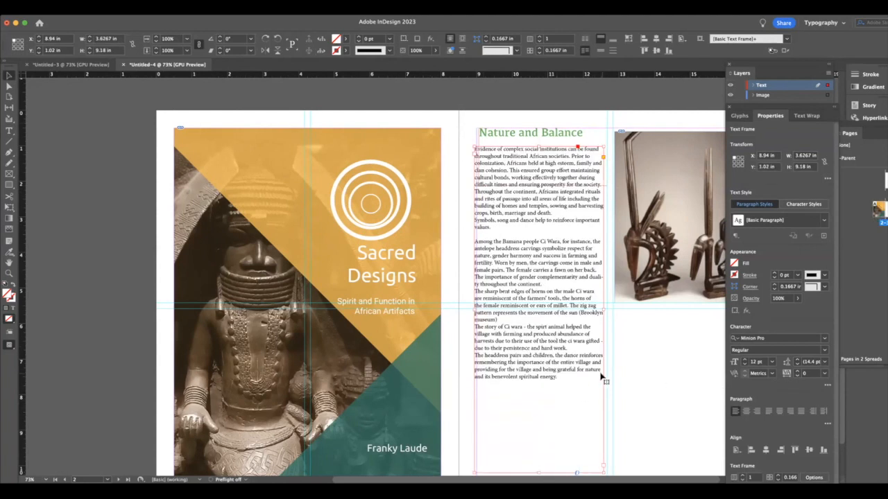
pyautogui.scroll(-1, 602, 378)
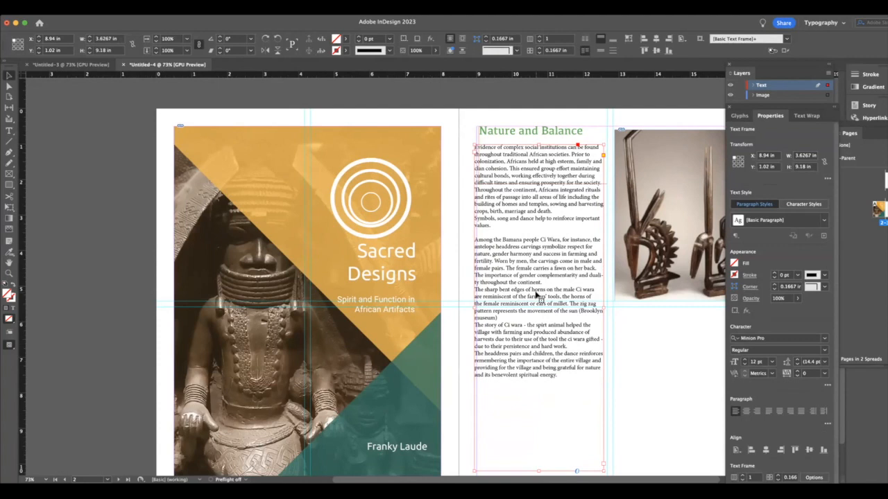
pyautogui.moveTo(474, 308); pyautogui.dragTo(478, 308)
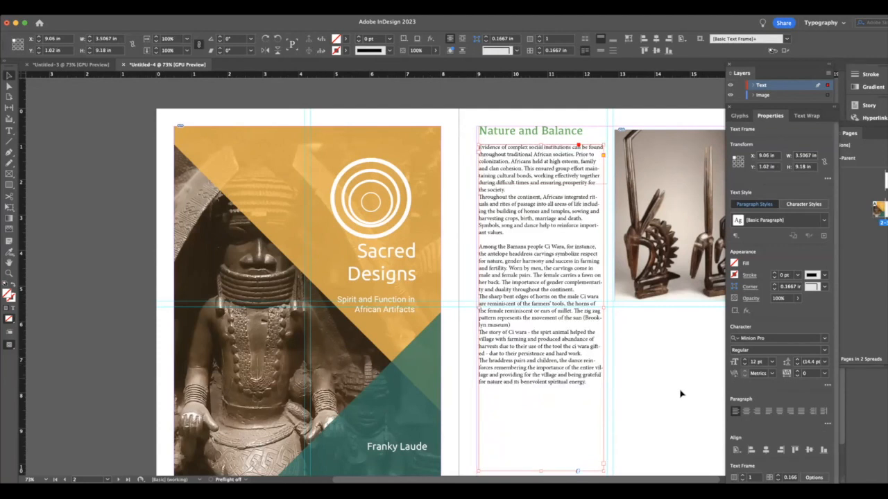
# - Paste the Ci Wara Headdress Pair caption into a text frame below the second image and begin it with "Image:"
pyautogui.scroll(-2, 561, 418)
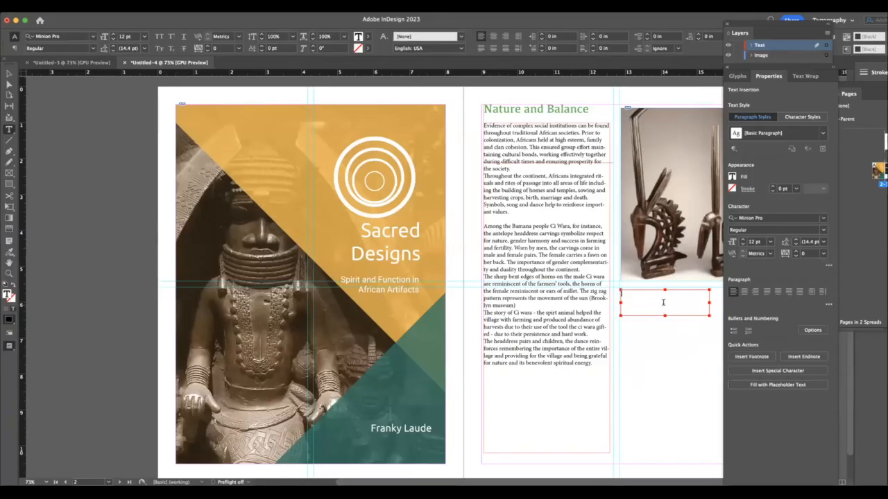
pyautogui.write('Ci Wara Headdress Pair, Male and Female with Child, 19th - 20th Century. Media: Bamboo, Wood and')
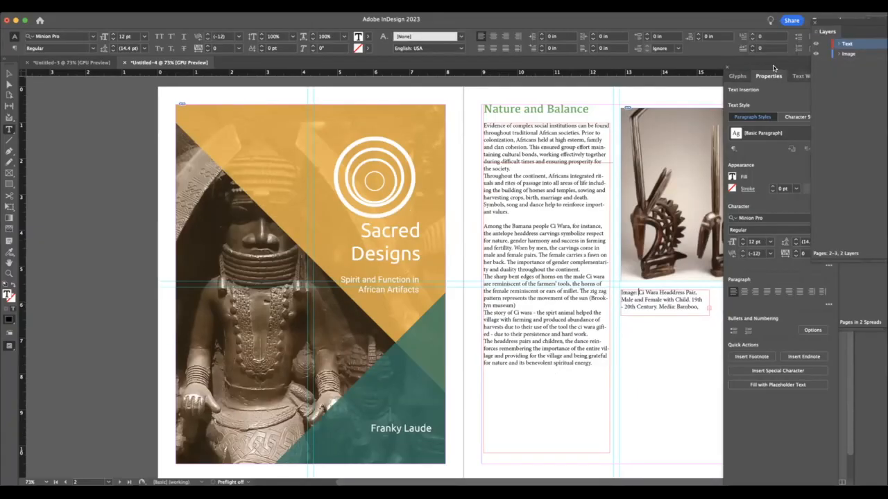
pyautogui.moveTo(774, 67); pyautogui.dragTo(866, 89)
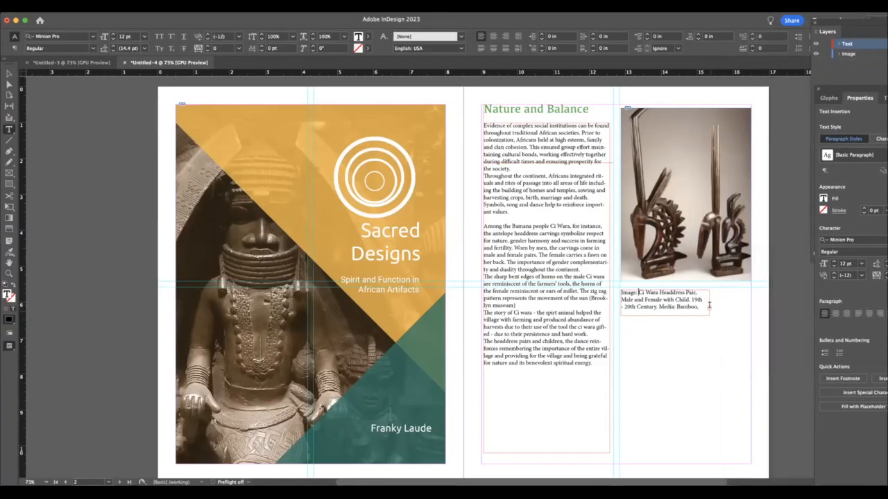
pyautogui.doubleClick(686, 306)
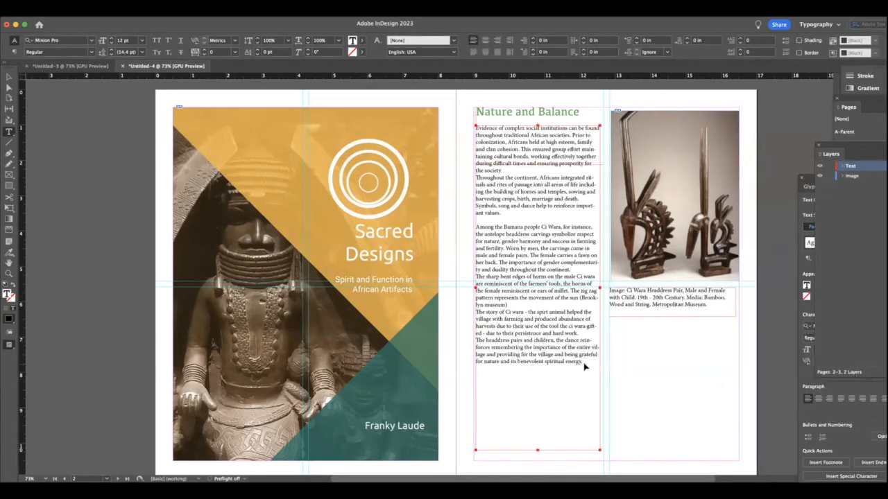
# - Paste a copy of the closing "The story of Ci wara" paragraphs at the end of the body text
pyautogui.click(584, 362)
pyautogui.write('The story of Ci wara - the spirt animal helped the village with farming and produced abundance of harvests due to their use of the tool the ci wara gifted - due to their persistence and hard work. The headdress pairs and children, the dance reinforces remembering the importance of the entire village and providing for the village and being grateful for nature and its benevolent spiritual energy.')
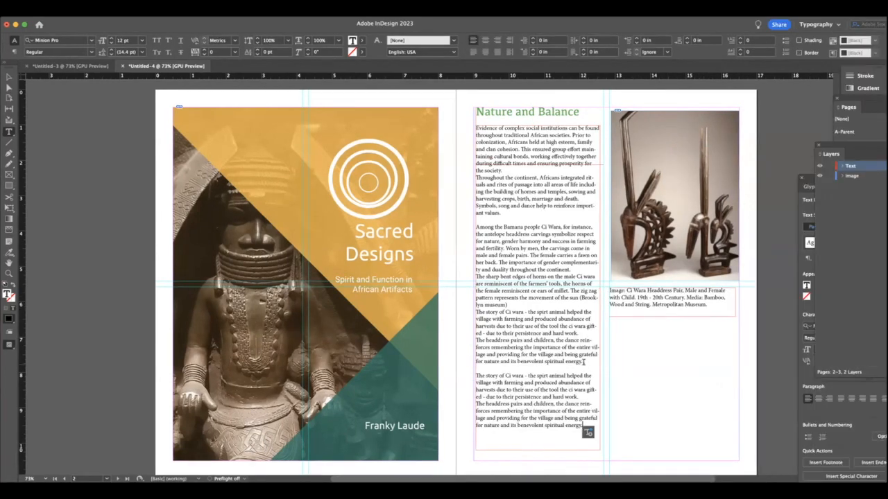
pyautogui.scroll(-1, 573, 383)
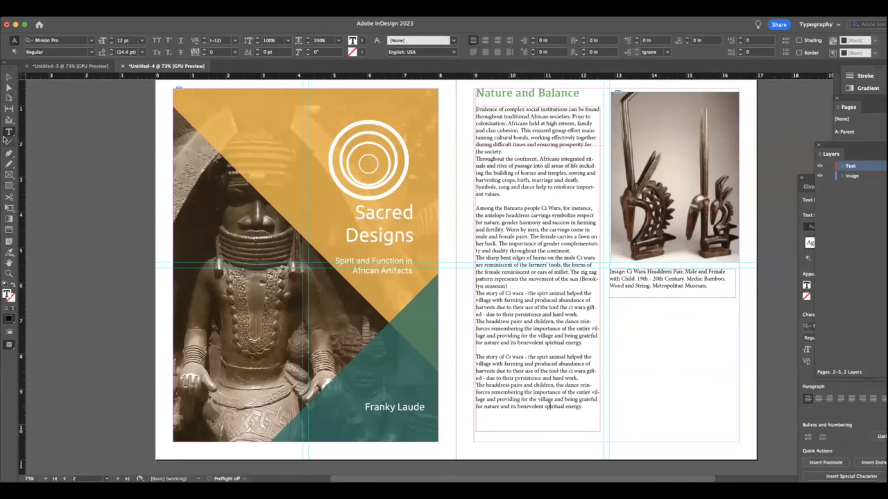
# - Draw a text frame about 3.4 by 3.68 in below the caption and paste the "The story of Ci wara" paragraphs into it
pyautogui.moveTo(612, 302); pyautogui.dragTo(733, 431)
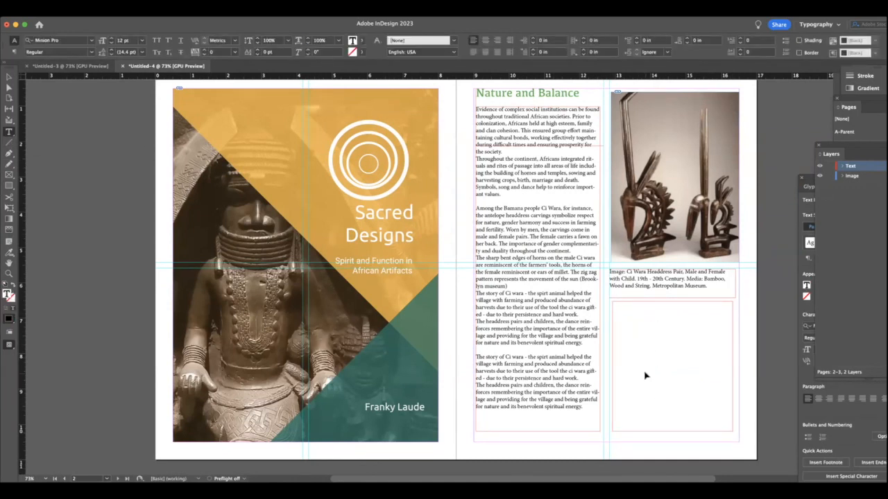
pyautogui.press('super+v')
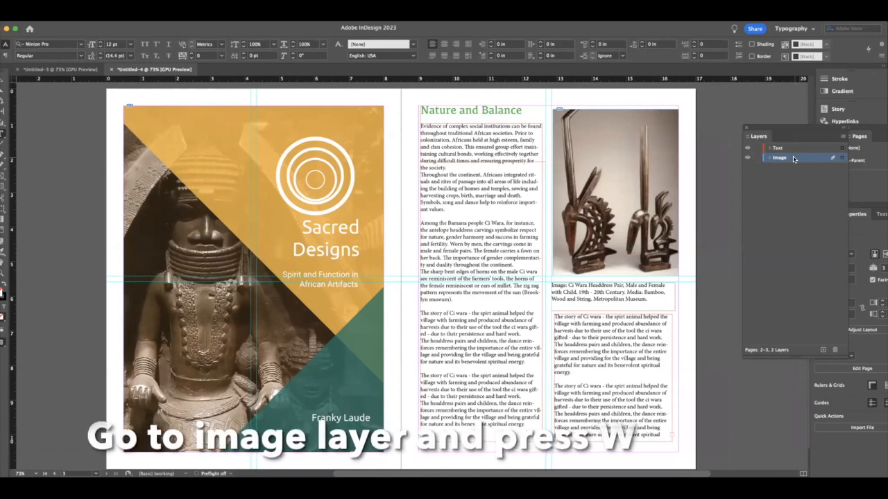
pyautogui.press('w')
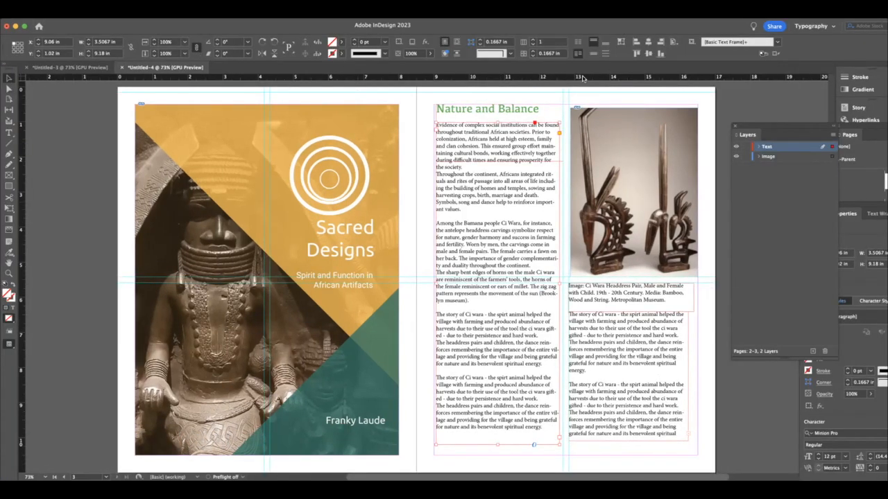
# - Align the text frame below the caption with the caption frame's edges at about X 12.82 in, widening it to about 3.57 in
pyautogui.click(648, 365)
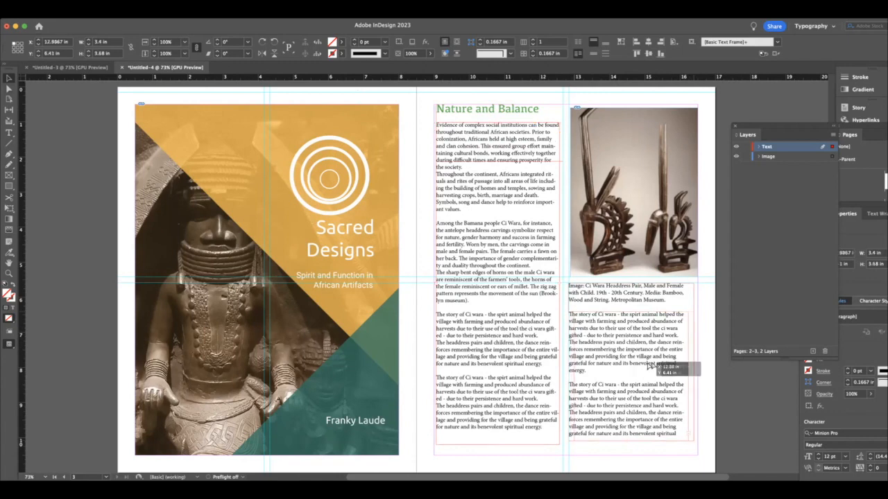
pyautogui.moveTo(646, 366); pyautogui.dragTo(646, 367)
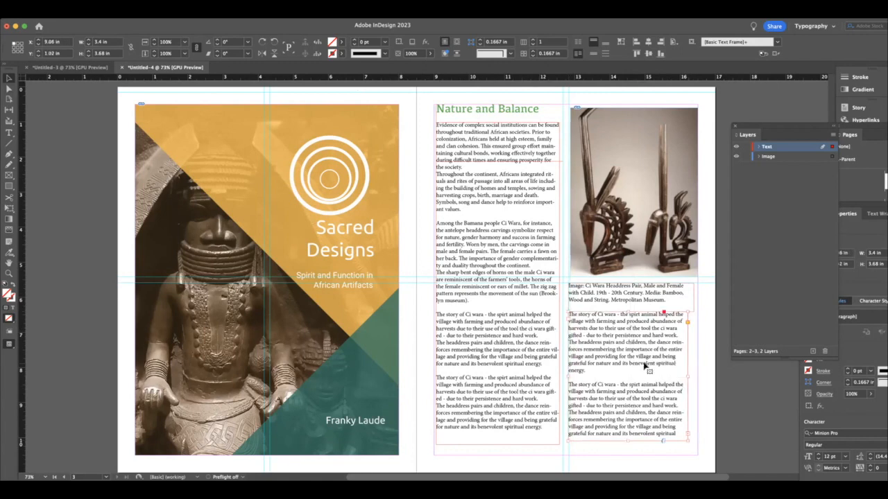
pyautogui.click(709, 377)
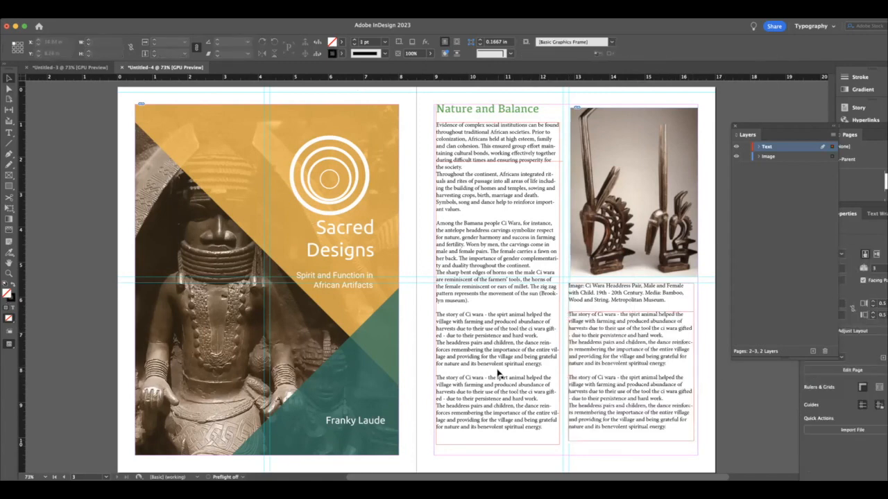
# - Preview the spread without guides and frame edges, with the Image layer active, and return to the normal view
pyautogui.click(688, 393)
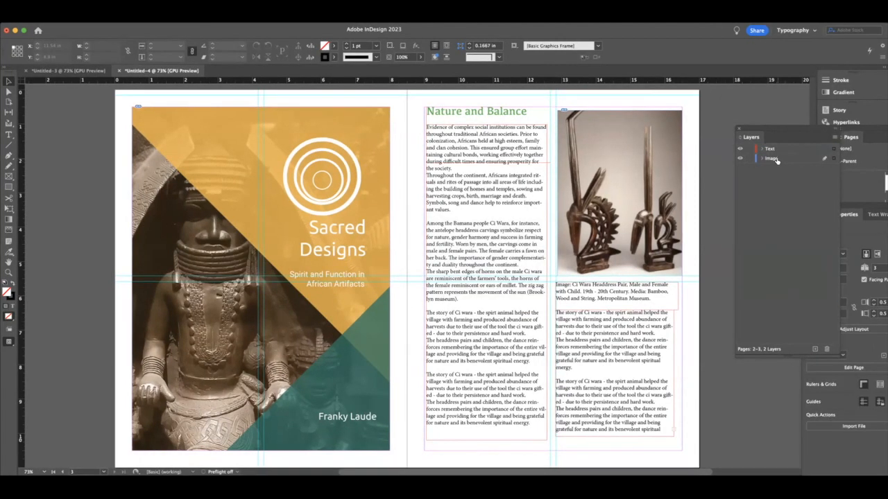
pyautogui.press('w')
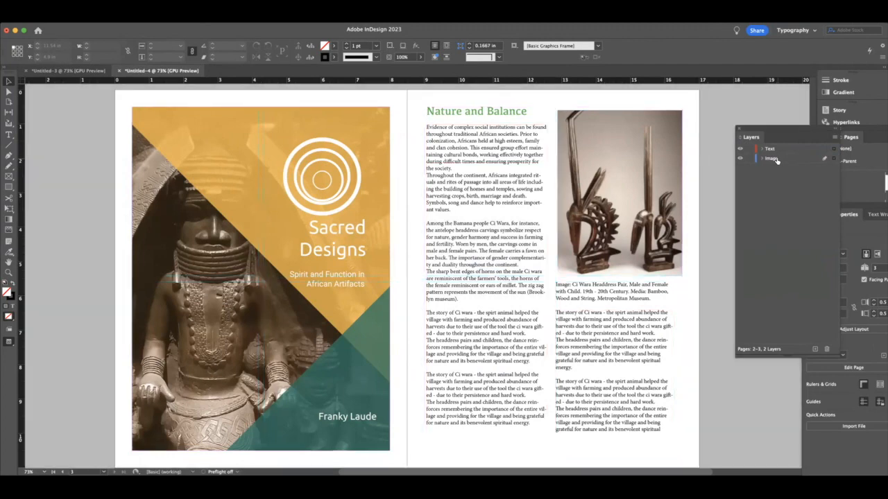
pyautogui.press('w')
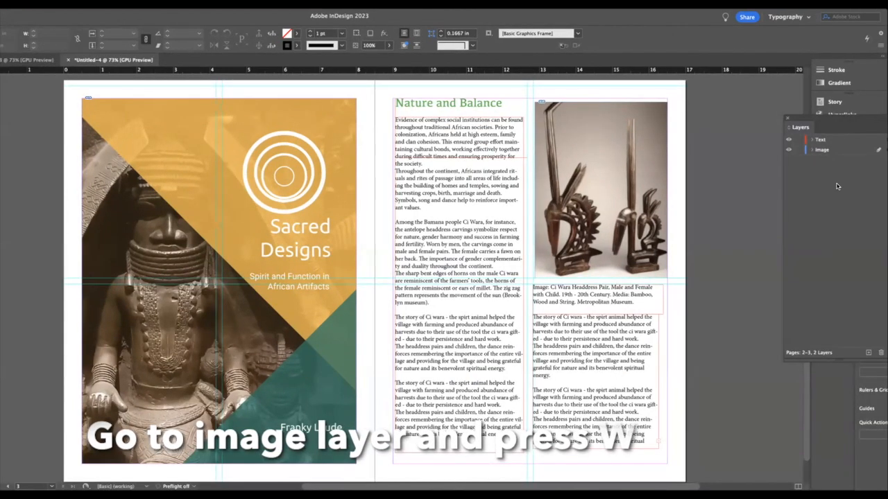